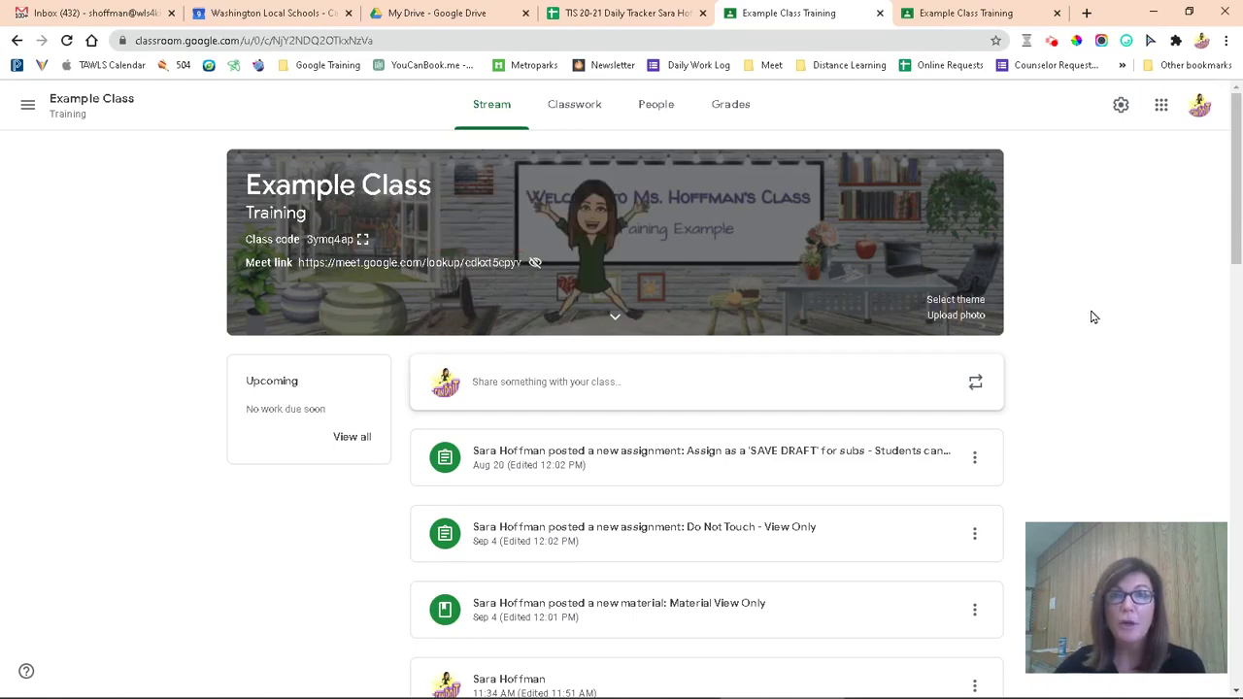
Move the announcement about the Virtual Classroom and daily agenda to the top of the class stream
scroll(1090, 313, "down", 3)
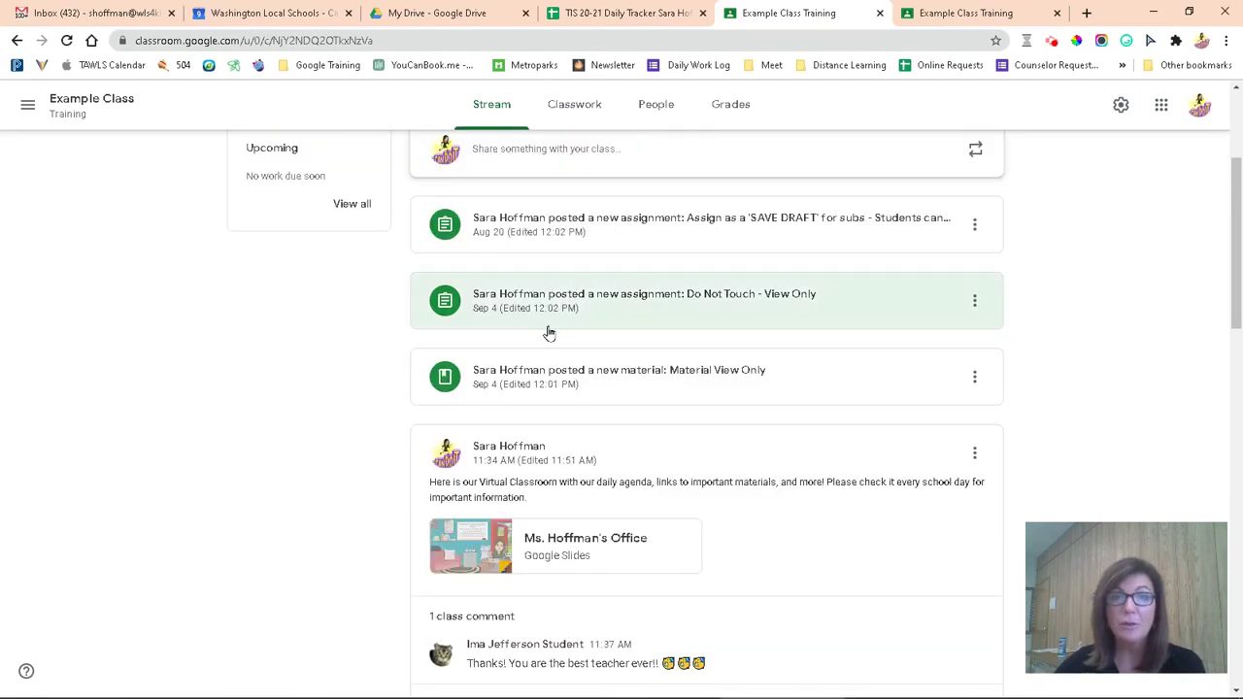
scroll(1040, 360, "up", 2)
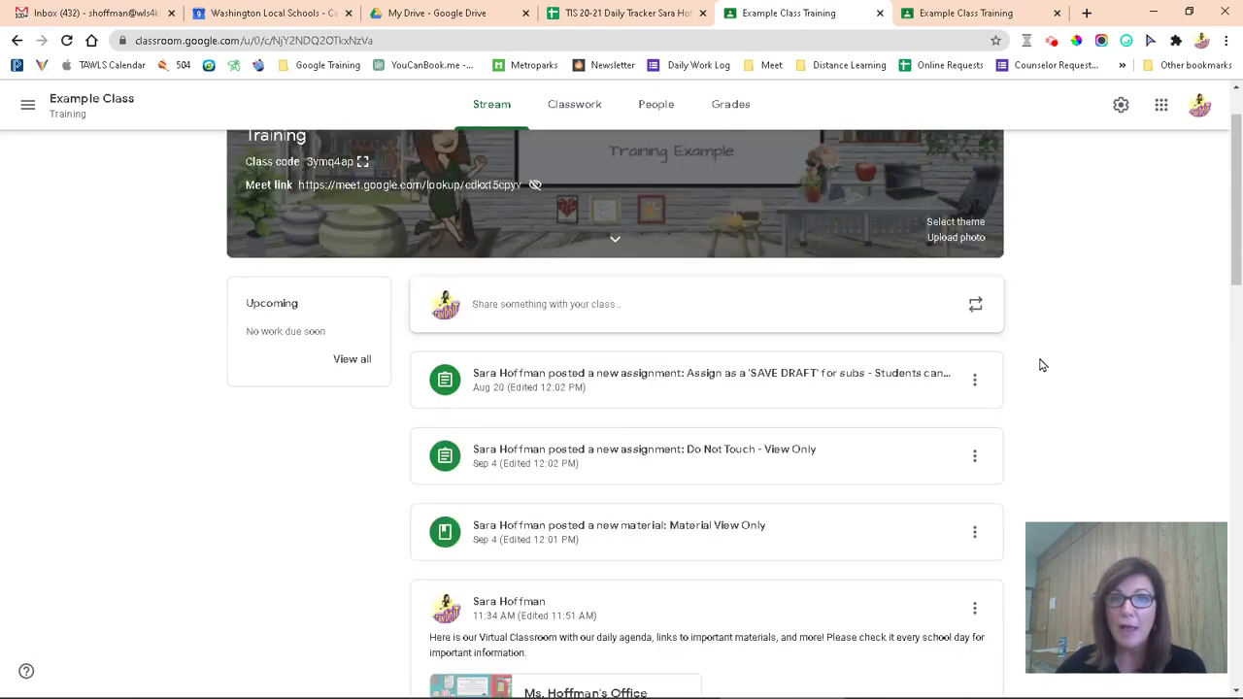
scroll(1043, 361, "down", 1)
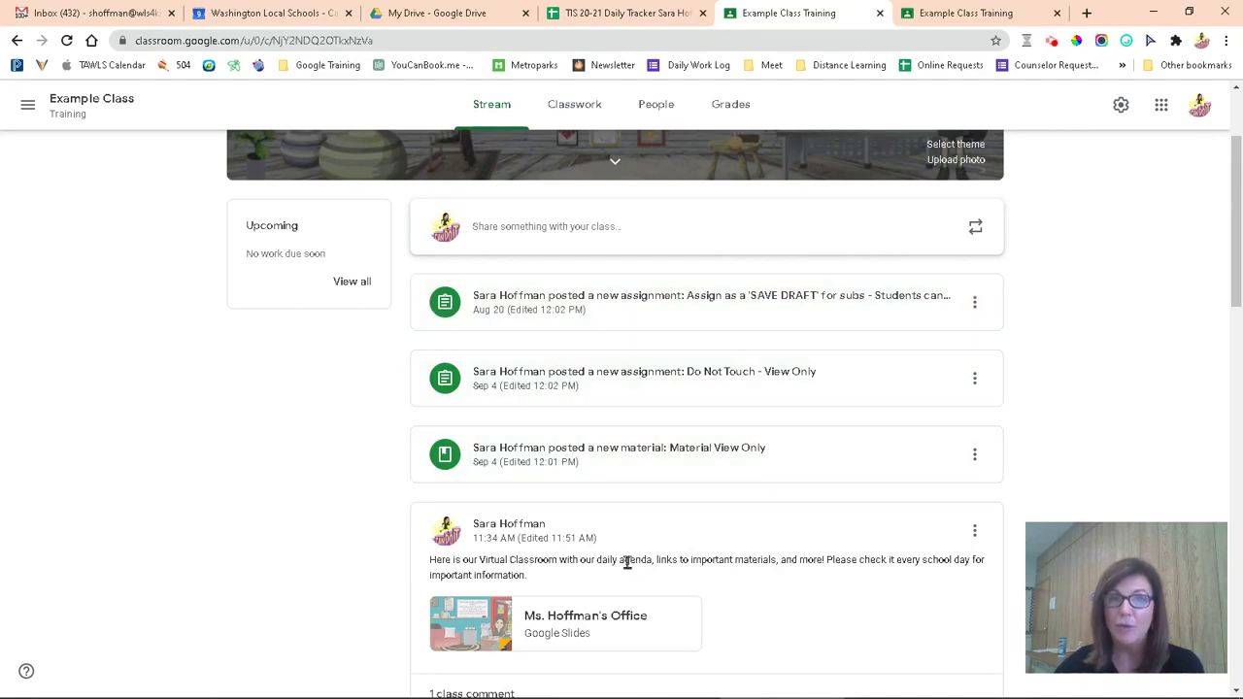
scroll(639, 340, "up", 2)
scroll(639, 330, "down", 5)
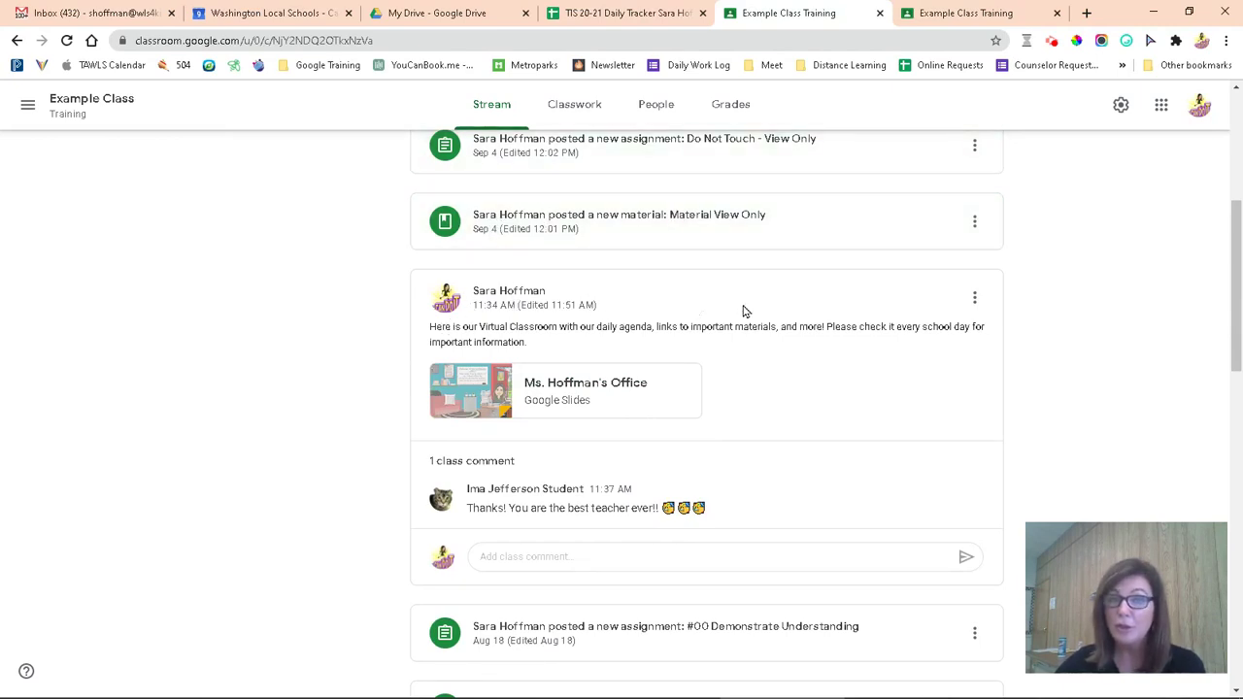
left_click(973, 304)
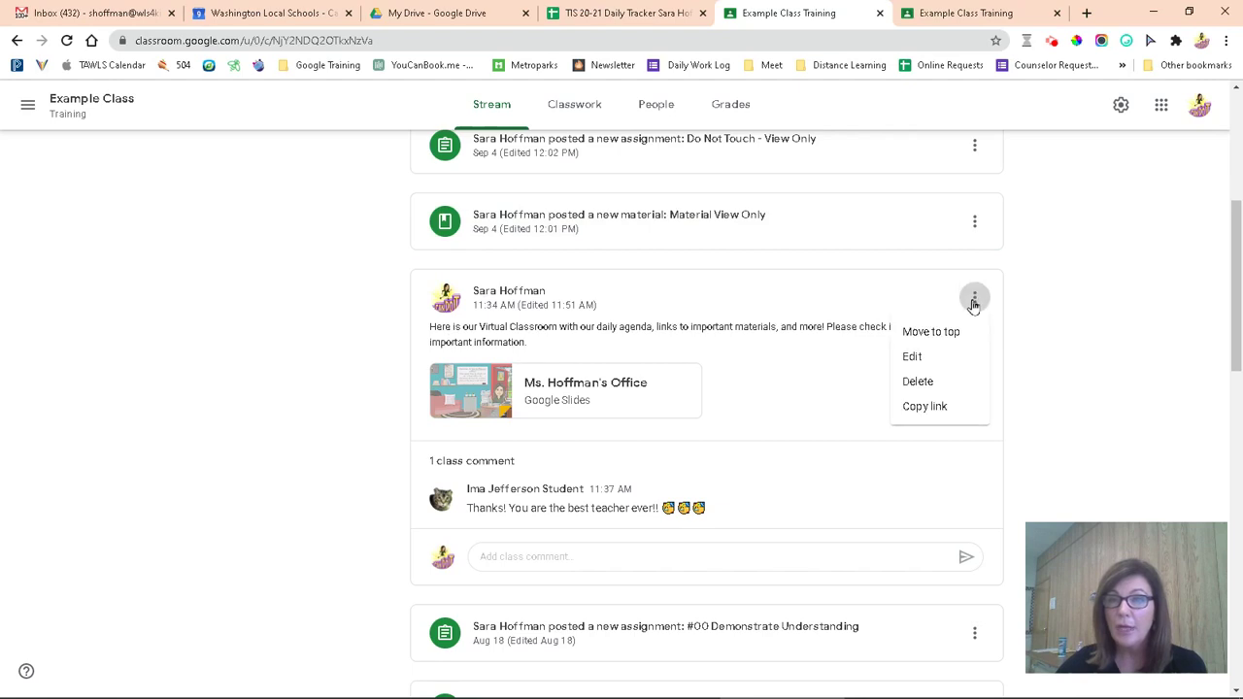
left_click(928, 333)
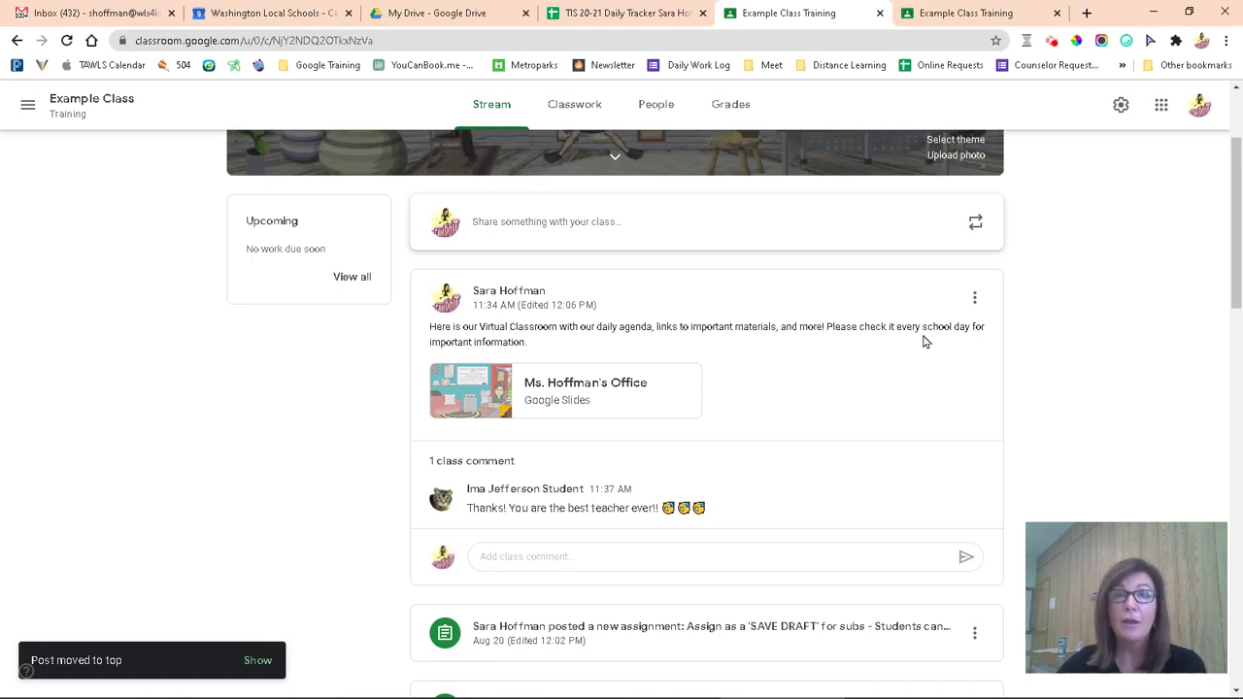
scroll(923, 340, "up", 2)
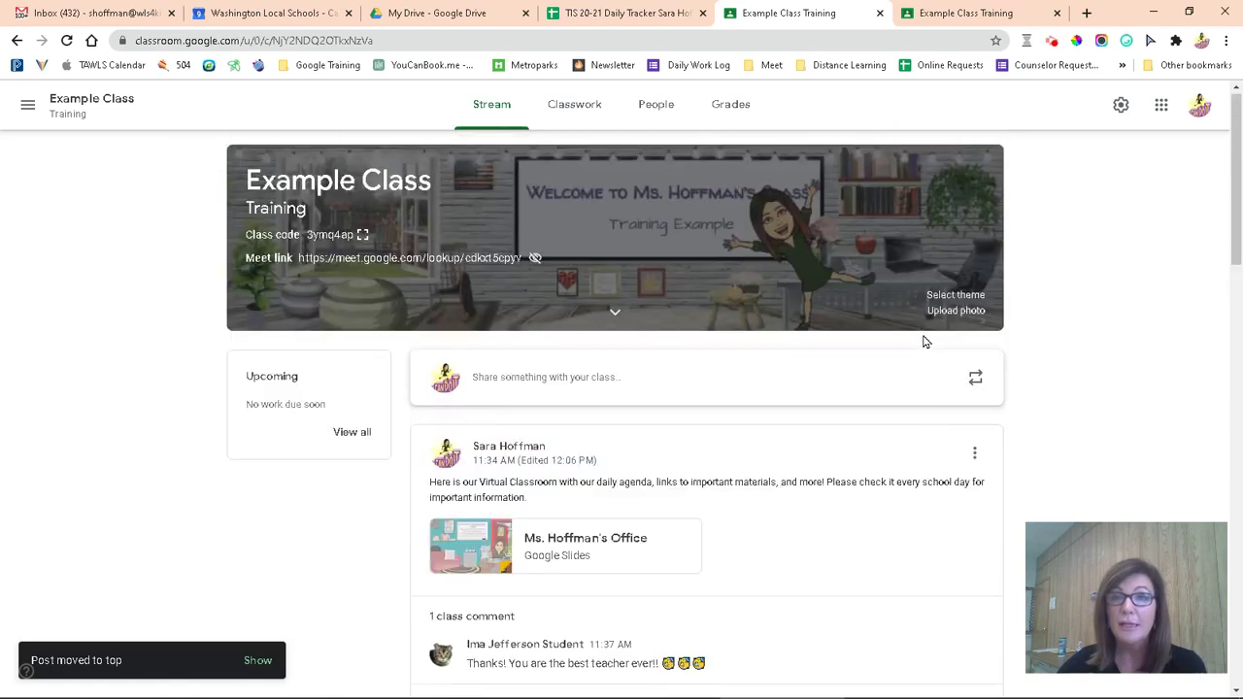
In the class settings, set Stream to "Students can only comment" and Classwork on the stream to "Hide notifications", and save
left_click(1122, 105)
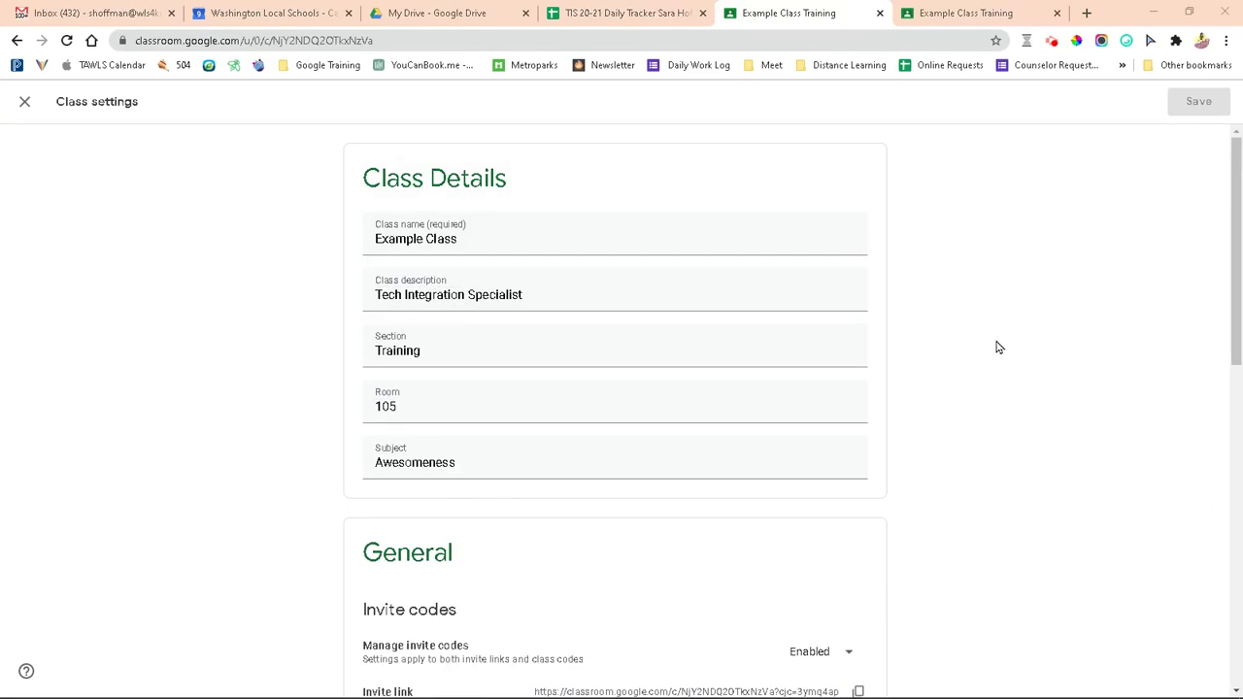
scroll(995, 333, "down", 3)
scroll(995, 333, "down", 2)
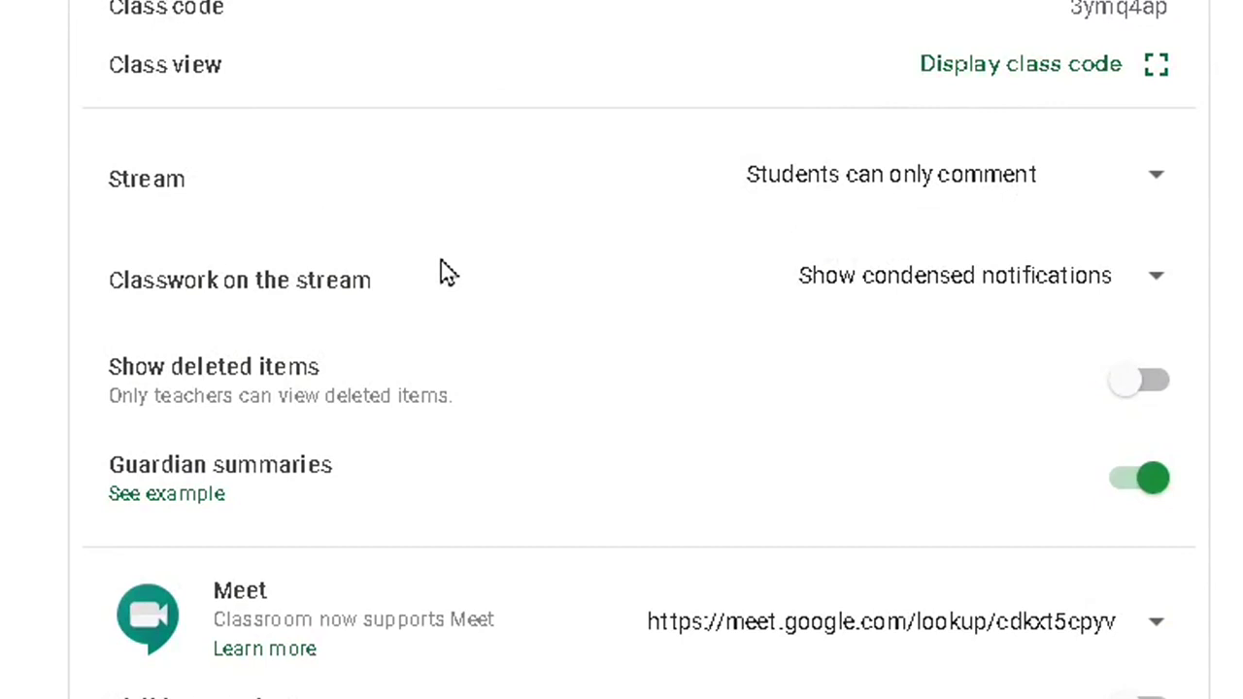
left_click(1160, 184)
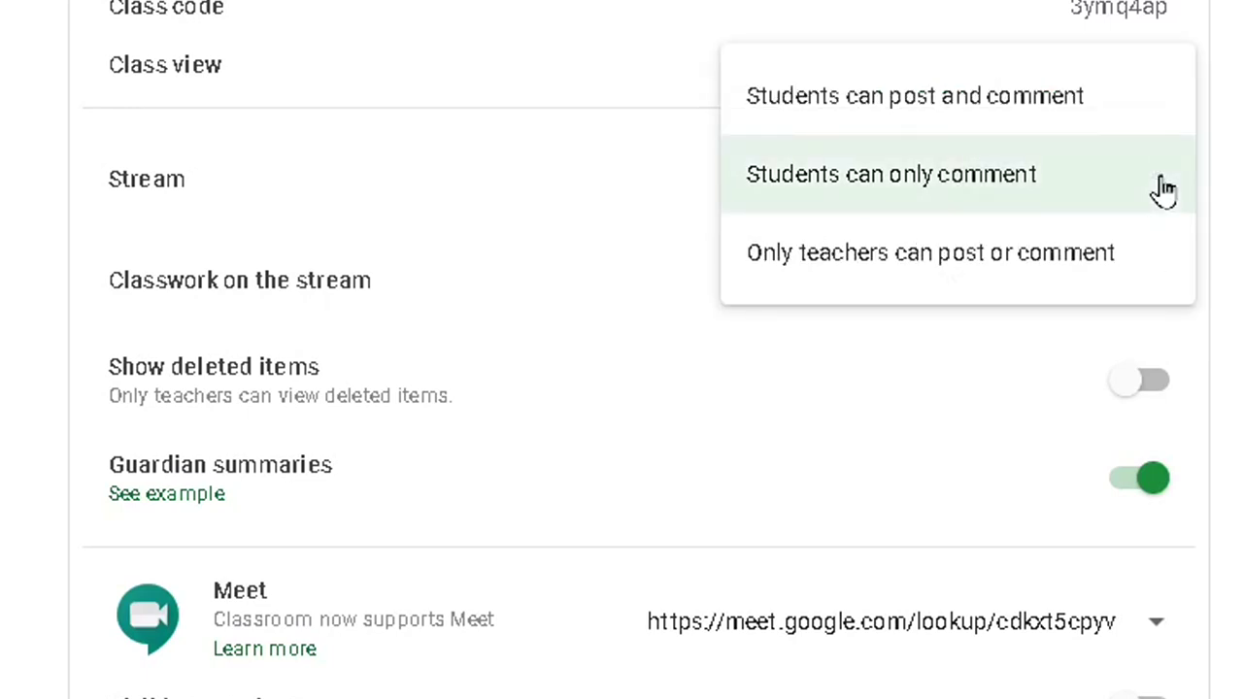
left_click(1164, 191)
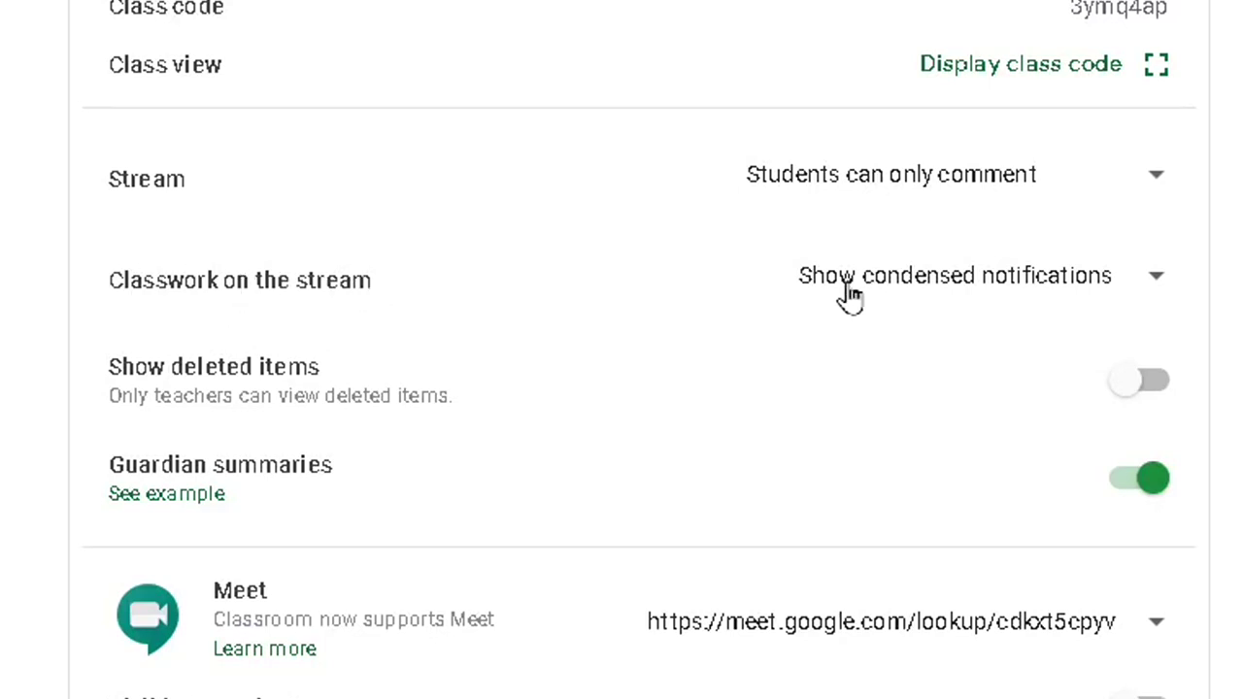
left_click(1155, 289)
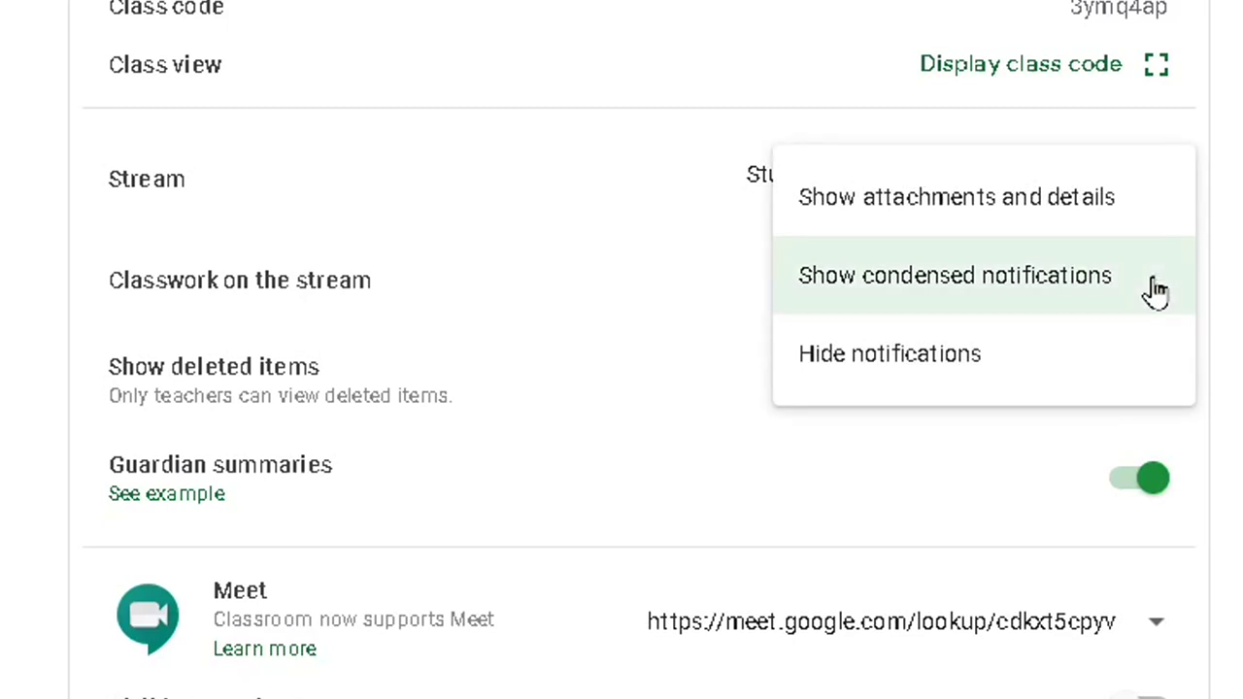
left_click(916, 357)
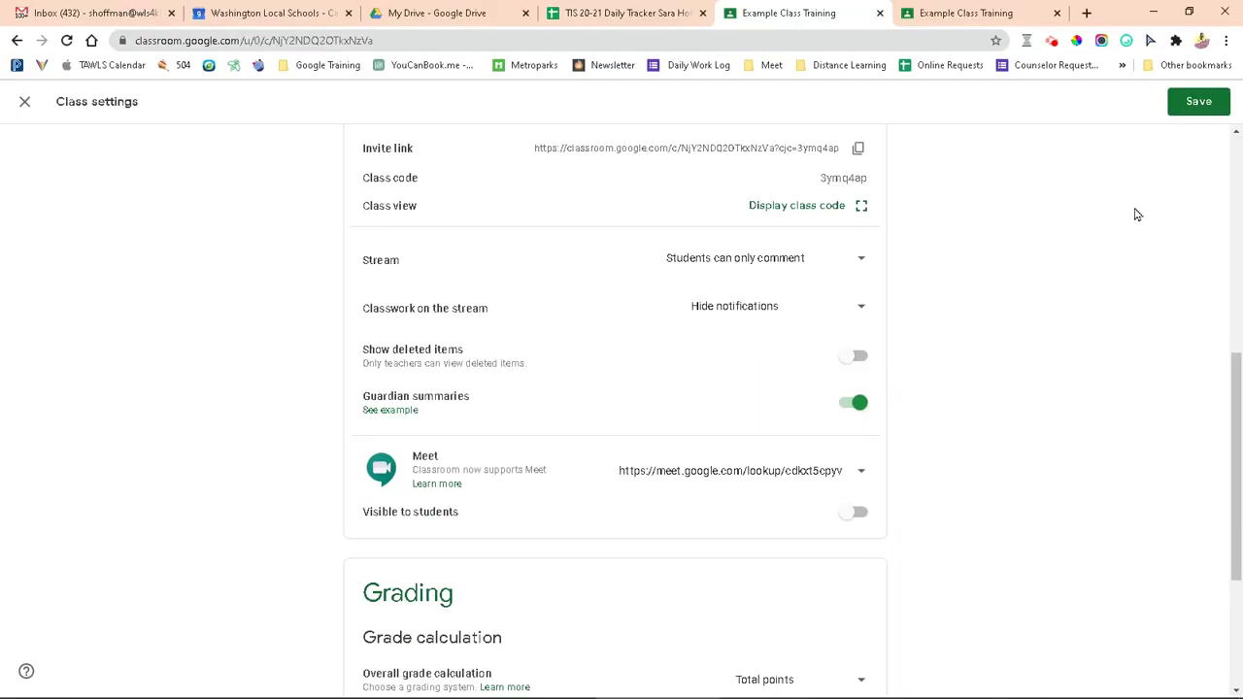
left_click(1196, 105)
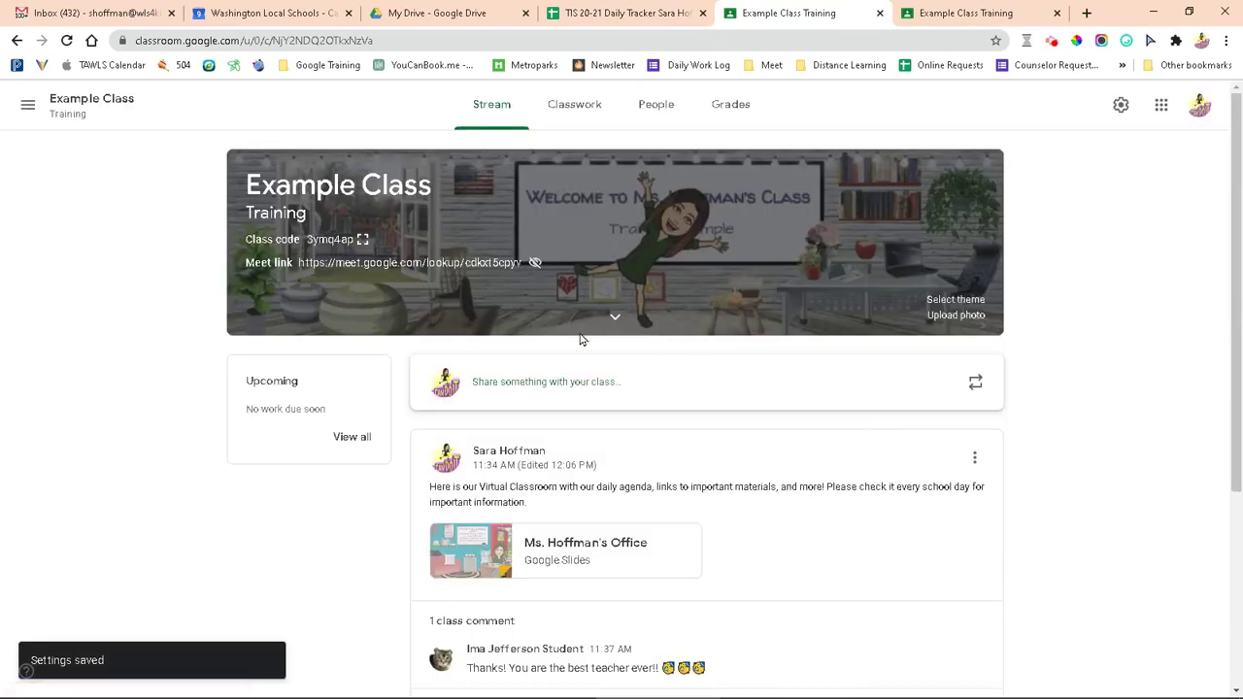
Review which posts are shown on the class stream
scroll(1085, 329, "down", 3)
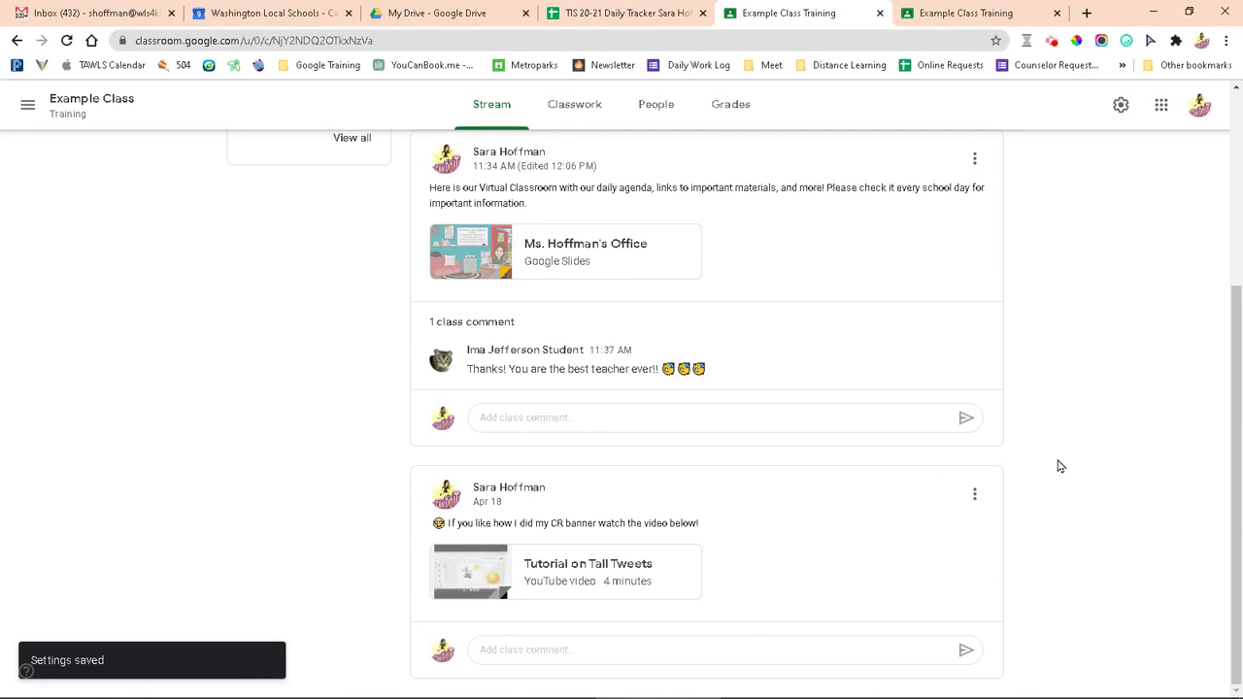
scroll(1060, 466, "up", 1)
scroll(1059, 466, "up", 3)
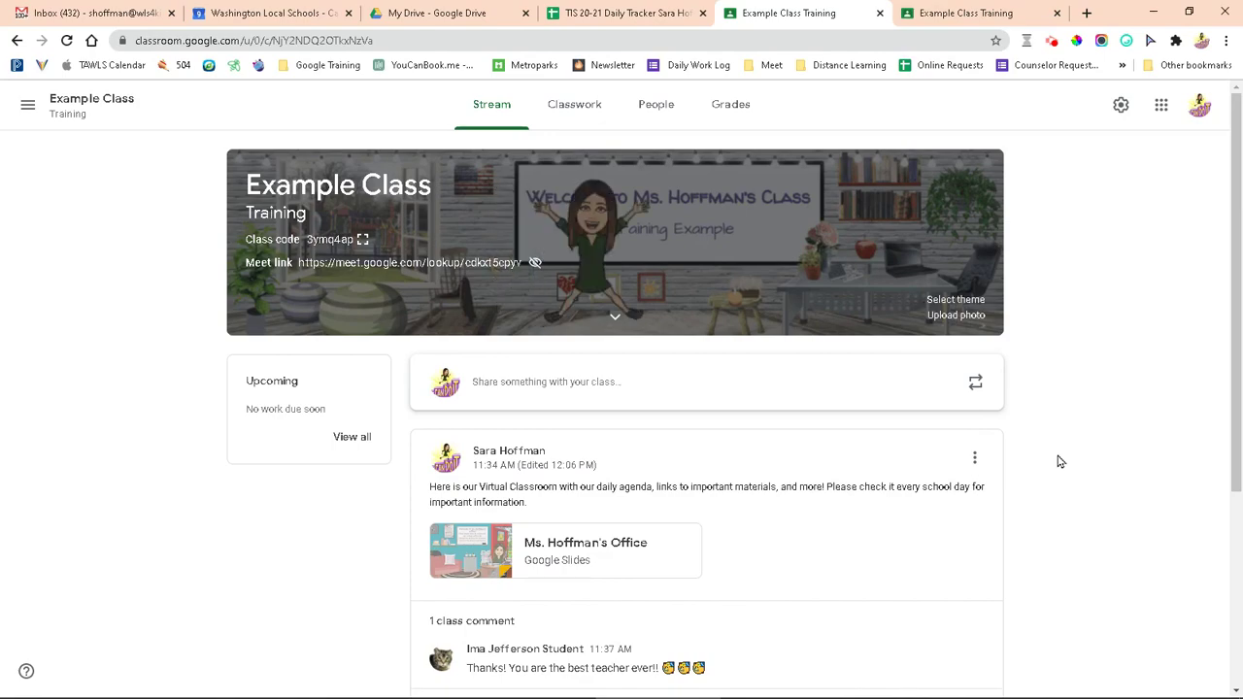
scroll(1059, 464, "down", 3)
scroll(1060, 463, "down", 1)
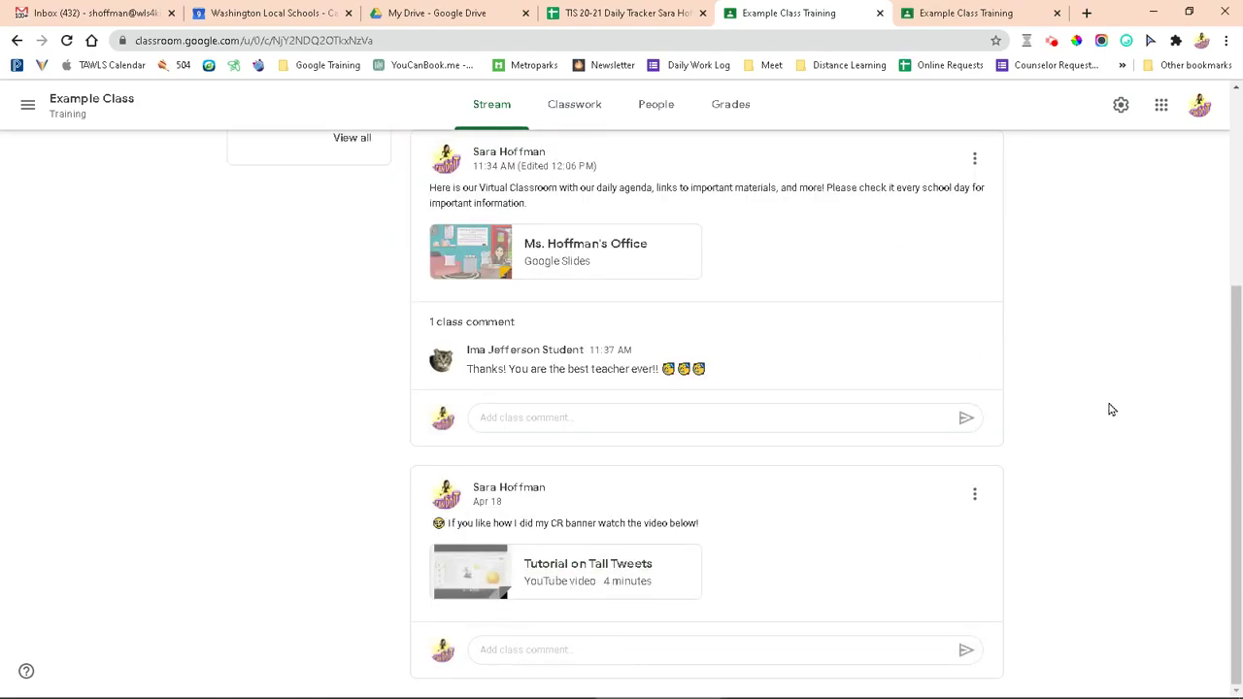
scroll(1094, 469, "up", 3)
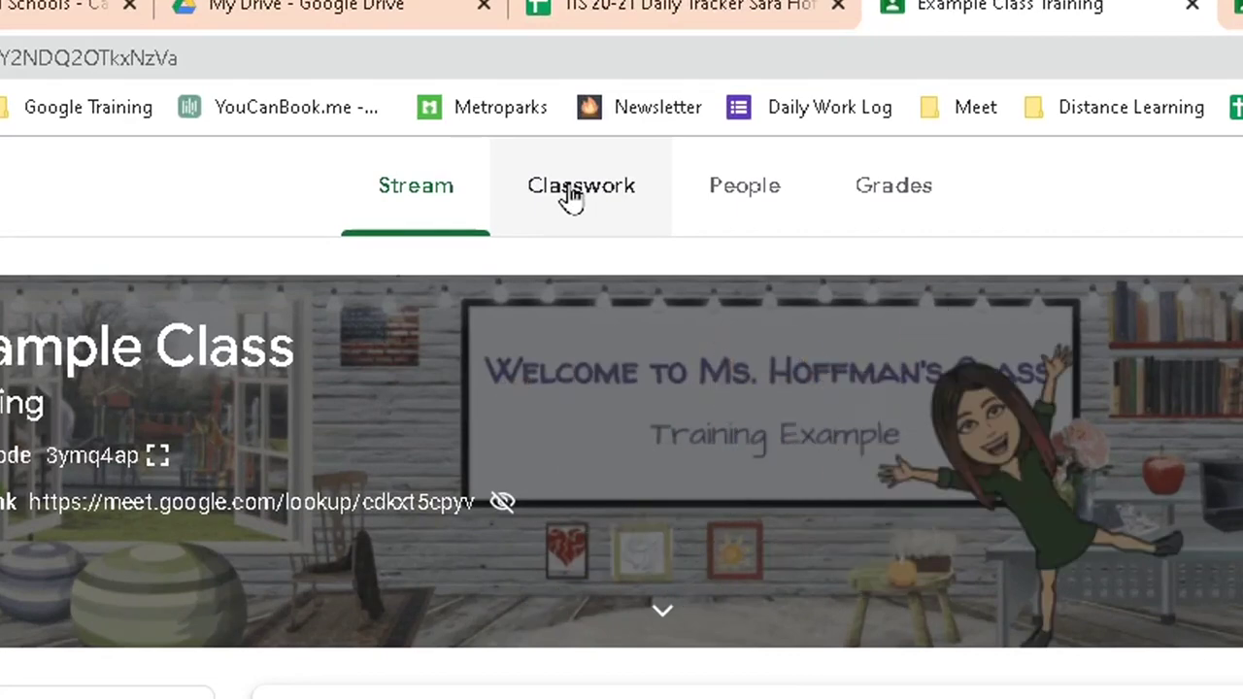
Create a new classwork material titled "Virtual Classroom"
left_click(580, 202)
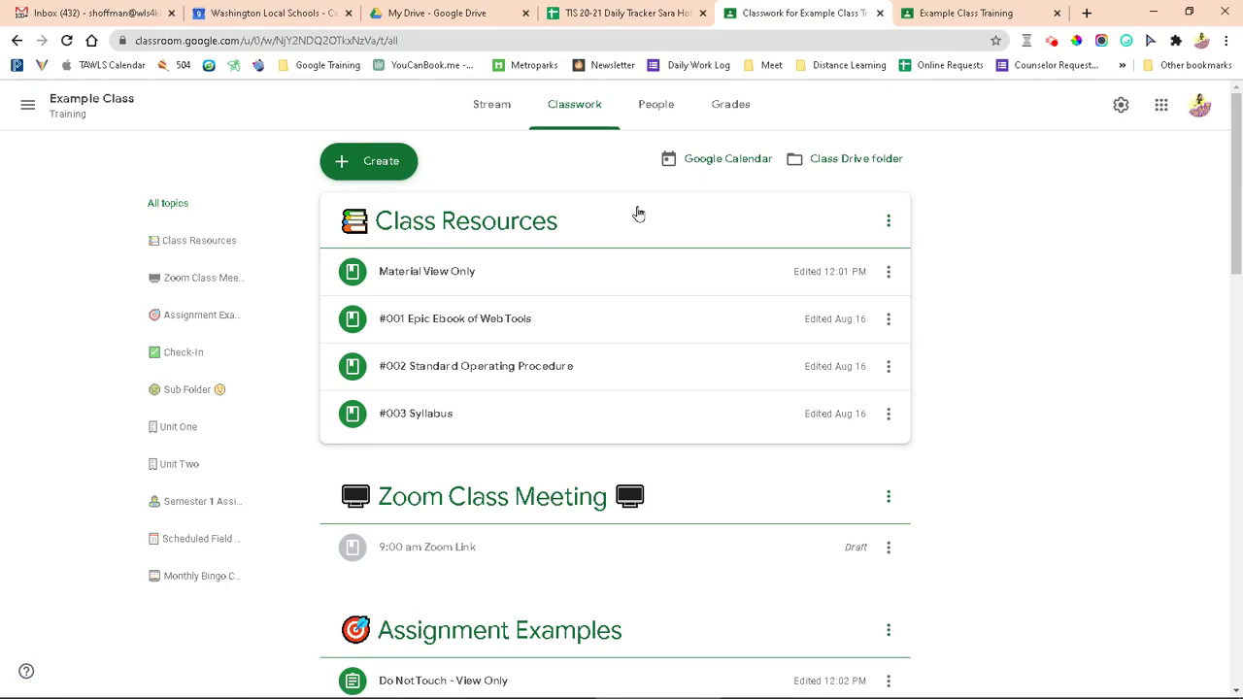
left_click(393, 167)
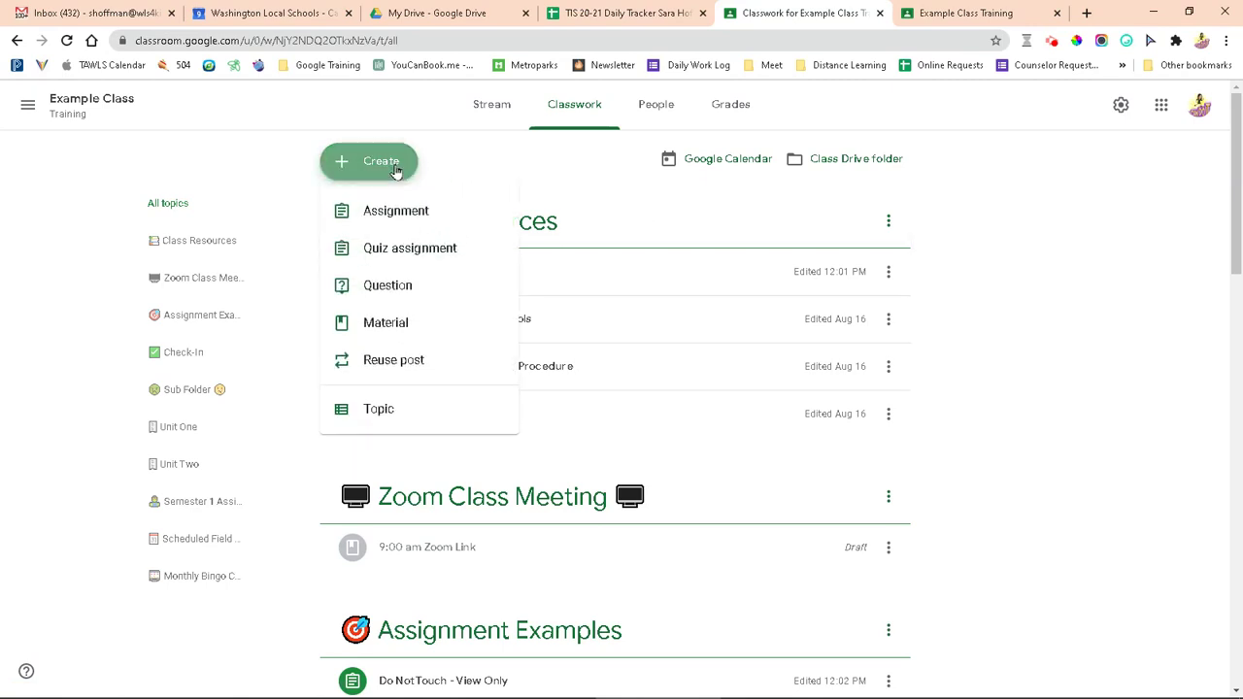
left_click(395, 330)
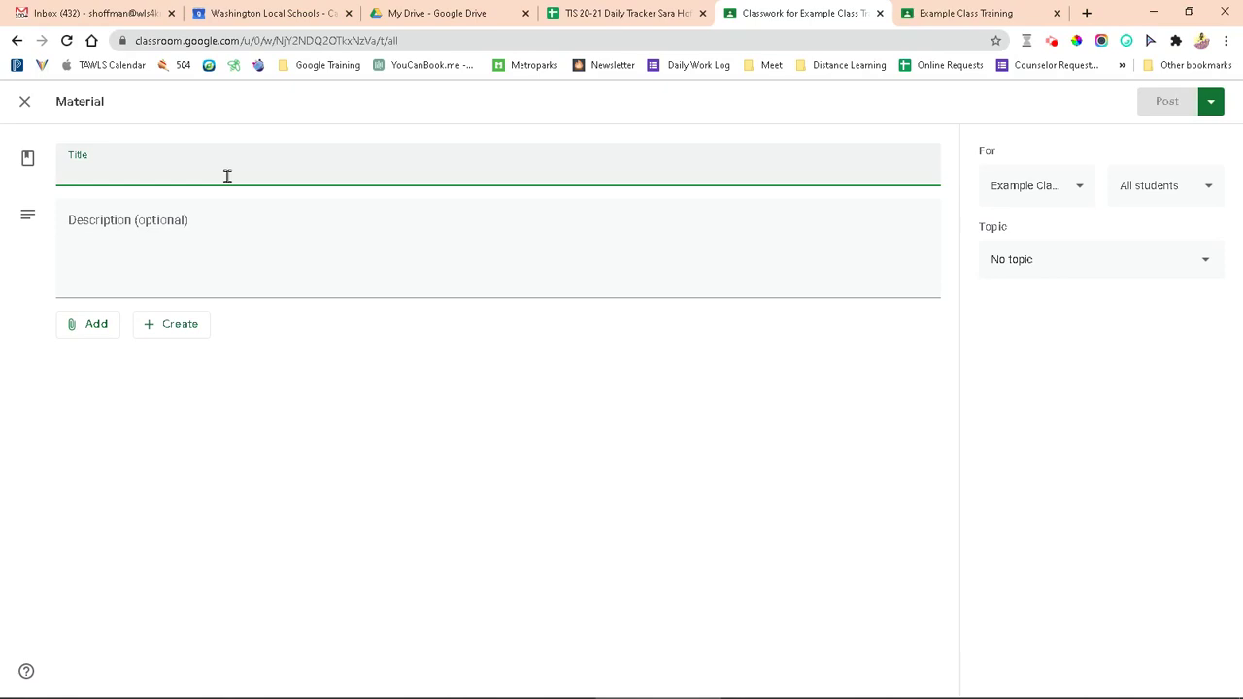
type("Virtual Classroom")
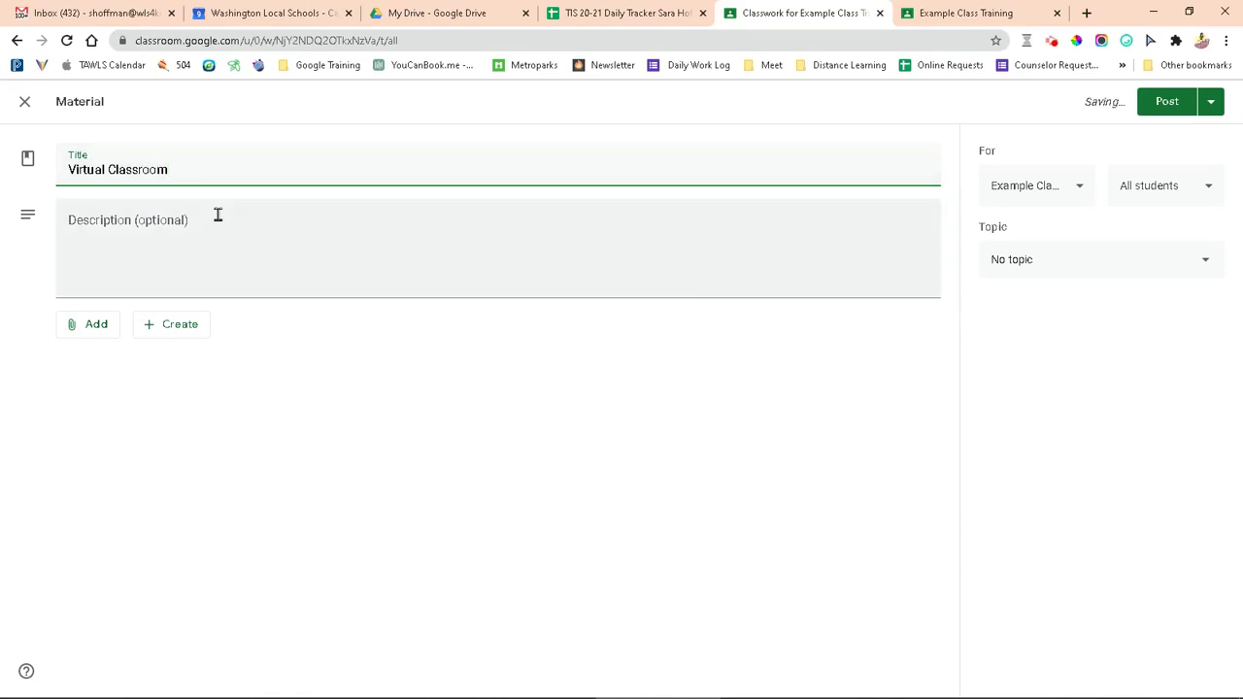
Set the description to "Here is our Virtual Classroom with our daily agenda, links to important materials, and more! Please check it every school day for important information."
left_click(217, 220)
type("Here is our Virtual Classroom with our daily agenda, links to important materials, and more! Please check it every school day for important information.")
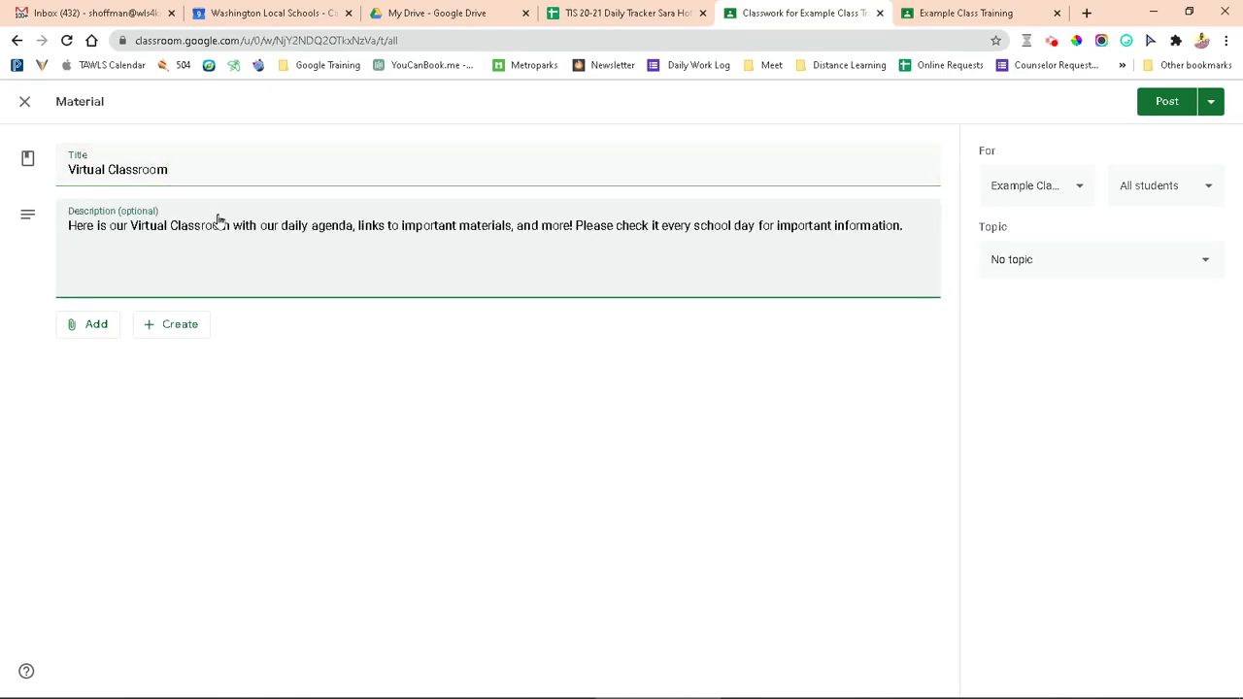
Search Google Drive for the teacher's name and attach the teacher's virtual office Google Slides file to the material
left_click(94, 328)
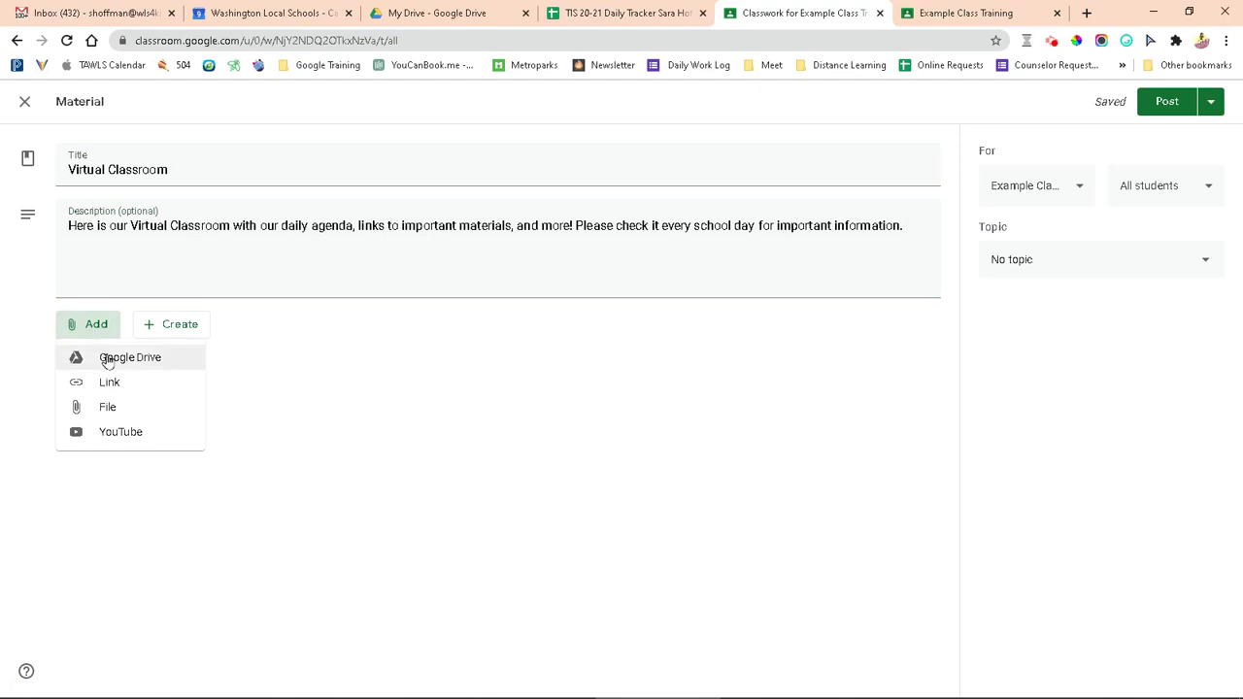
left_click(107, 358)
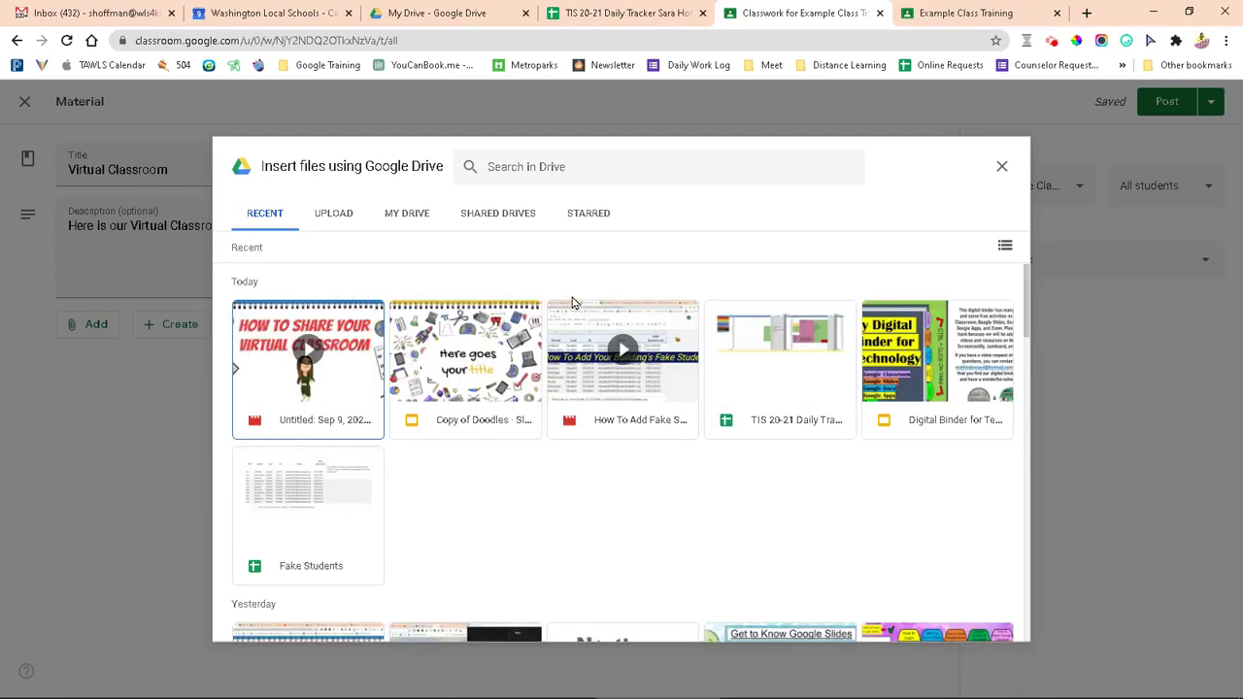
left_click(563, 171)
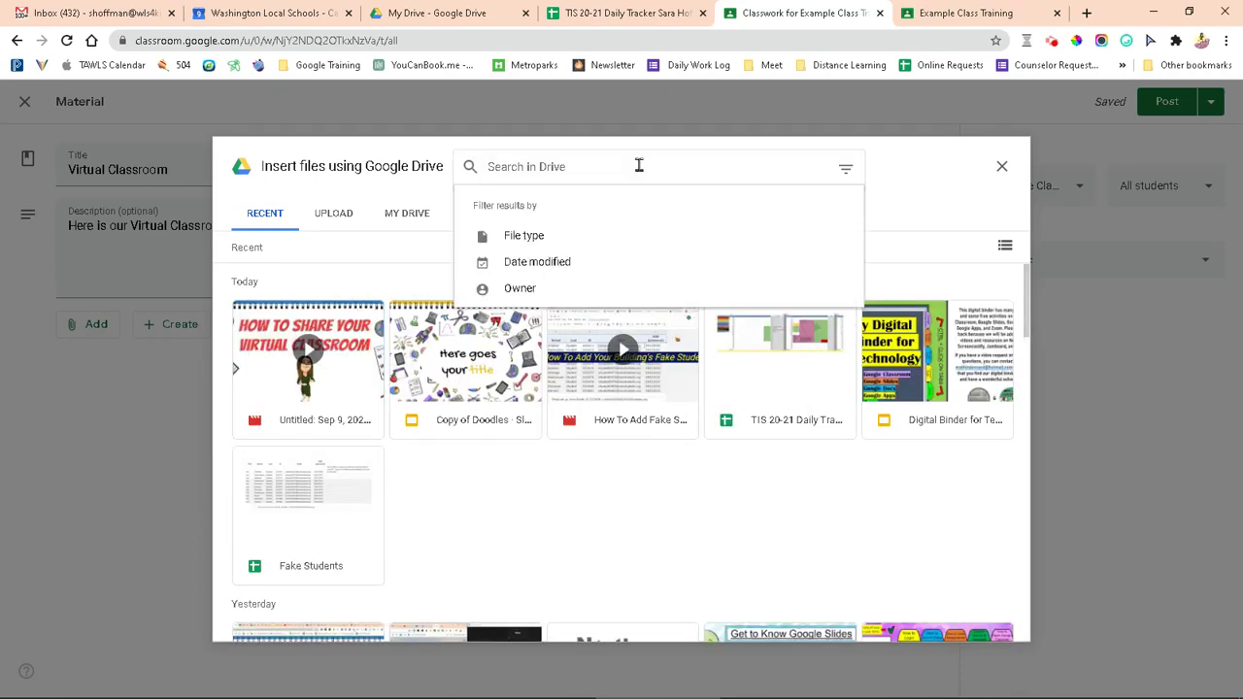
type("ms hoffman")
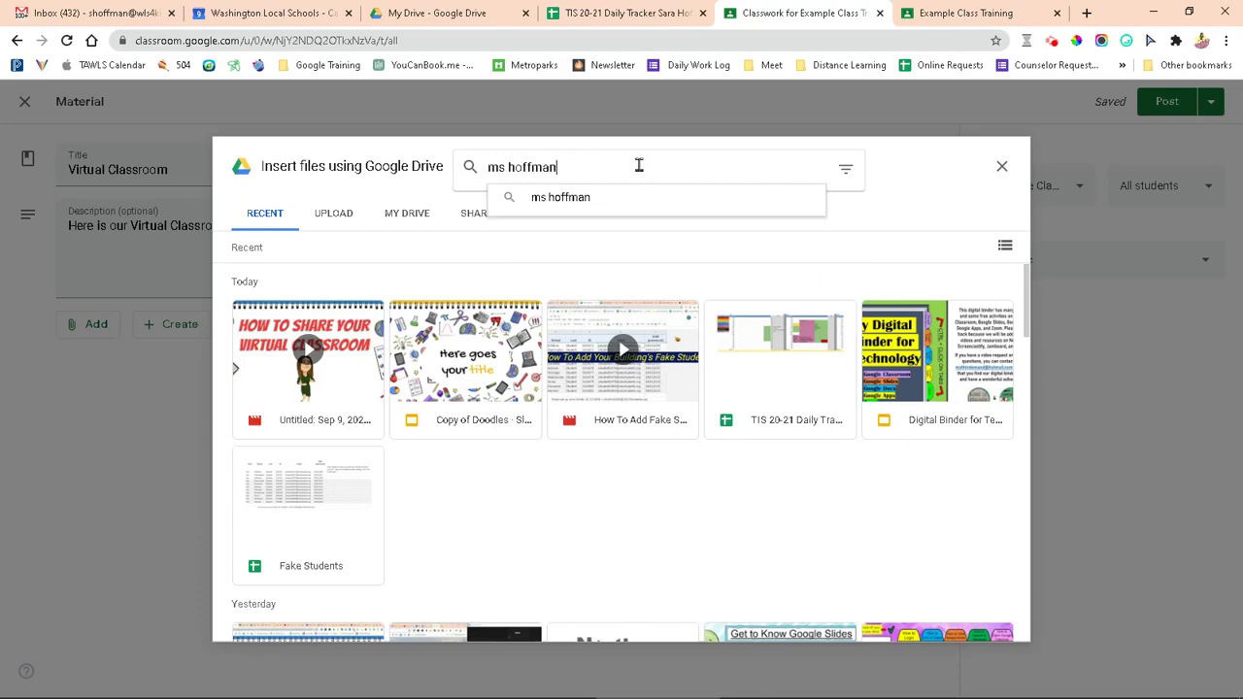
key("Return")
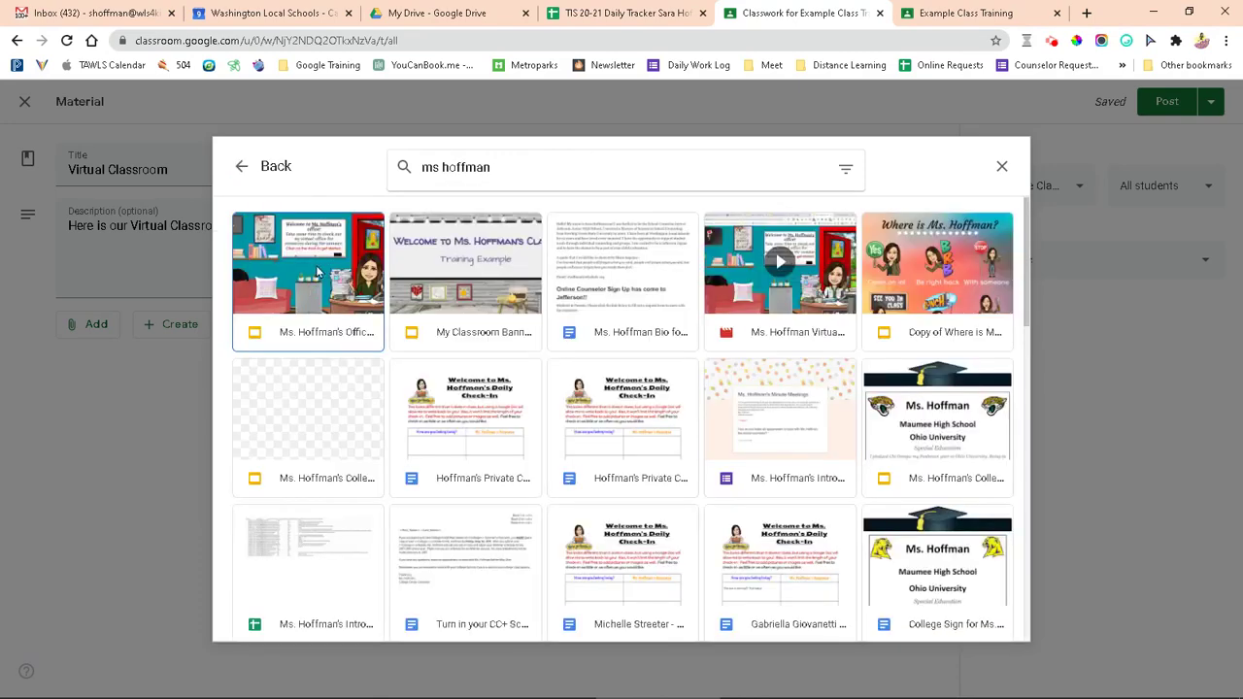
double_click(313, 276)
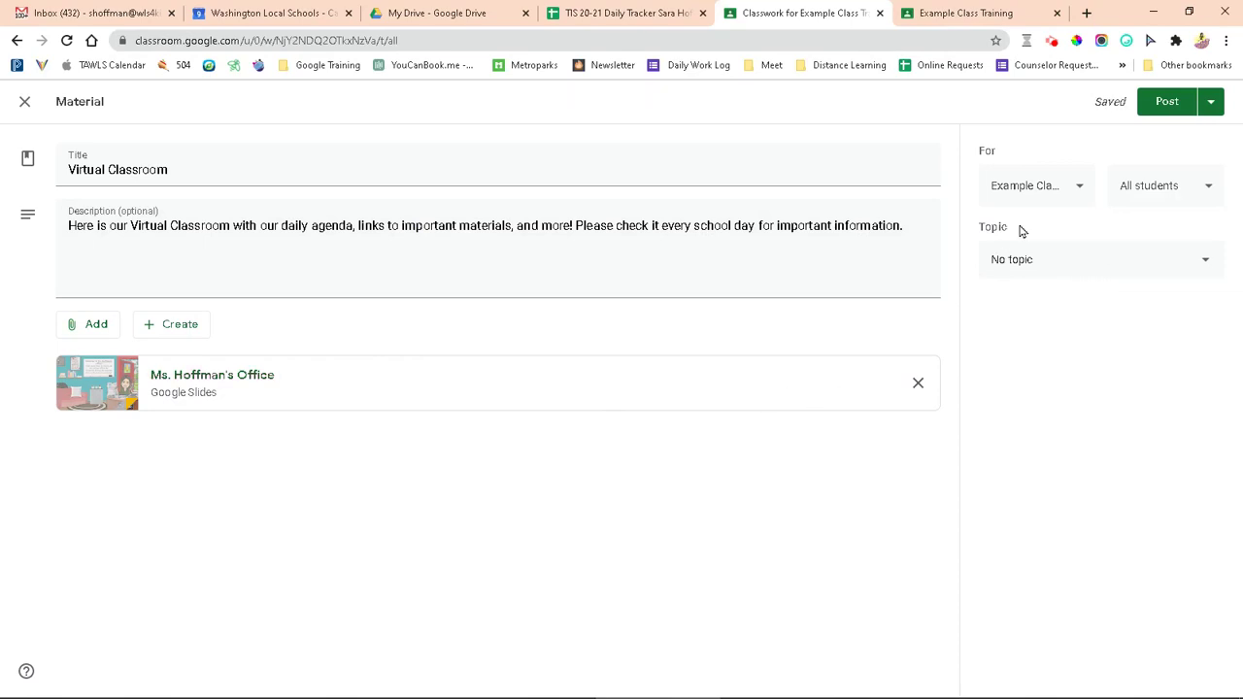
Also assign the material to the "Copy of Social E..." class, file it under the Class Resources topic, and post it
left_click(1023, 186)
left_click(1000, 320)
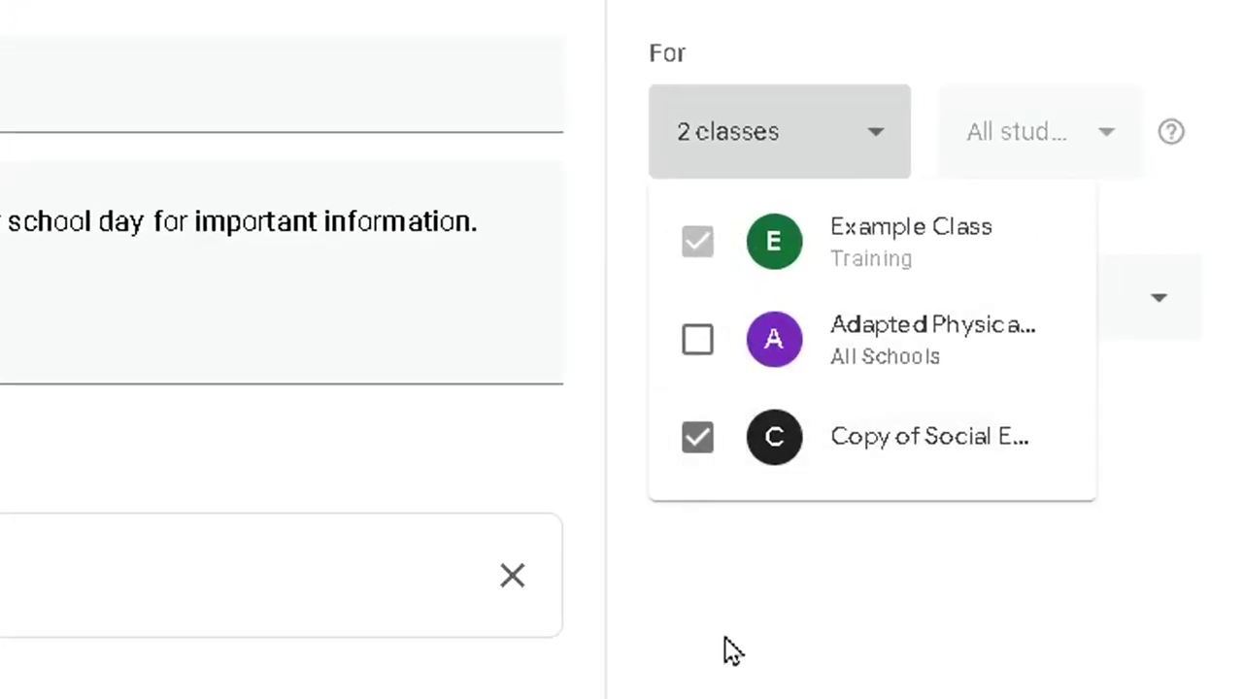
left_click(856, 503)
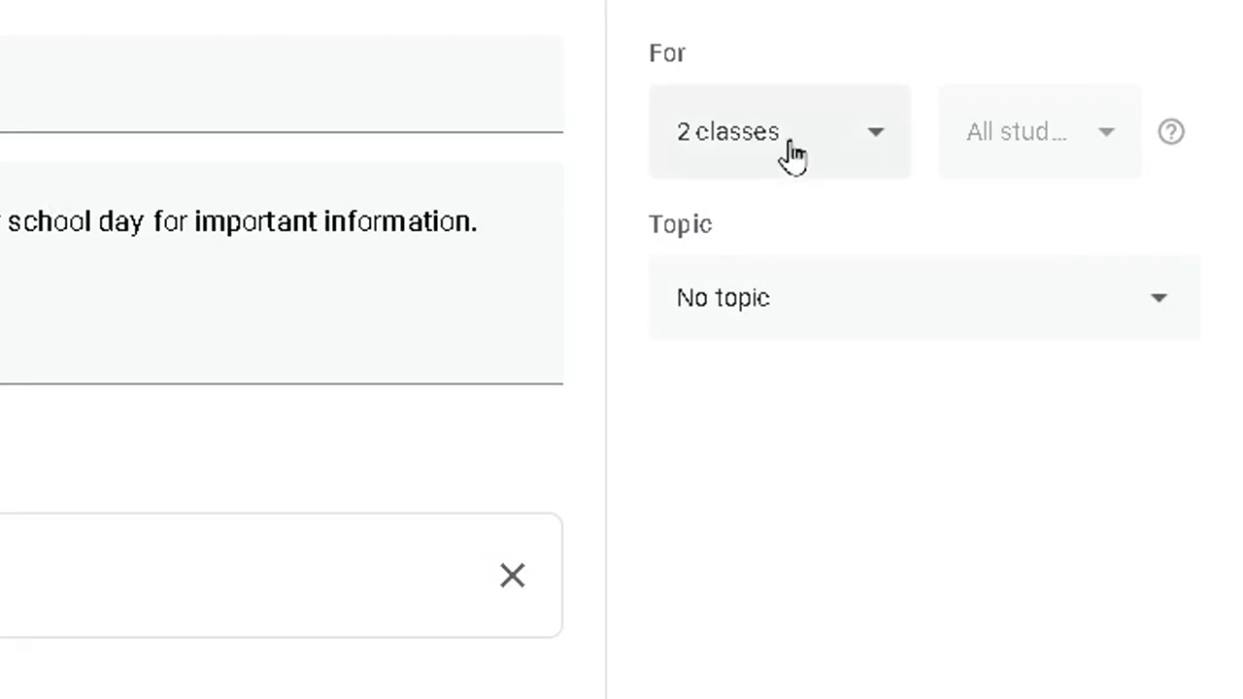
left_click(774, 292)
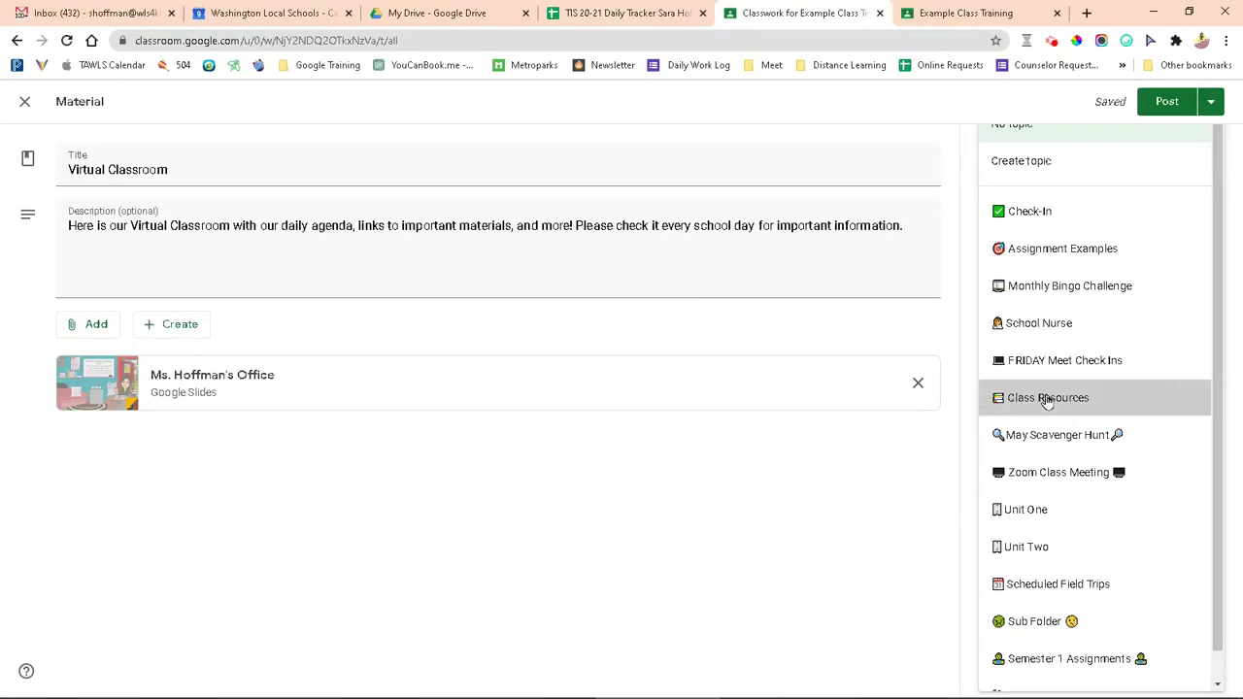
left_click(1047, 398)
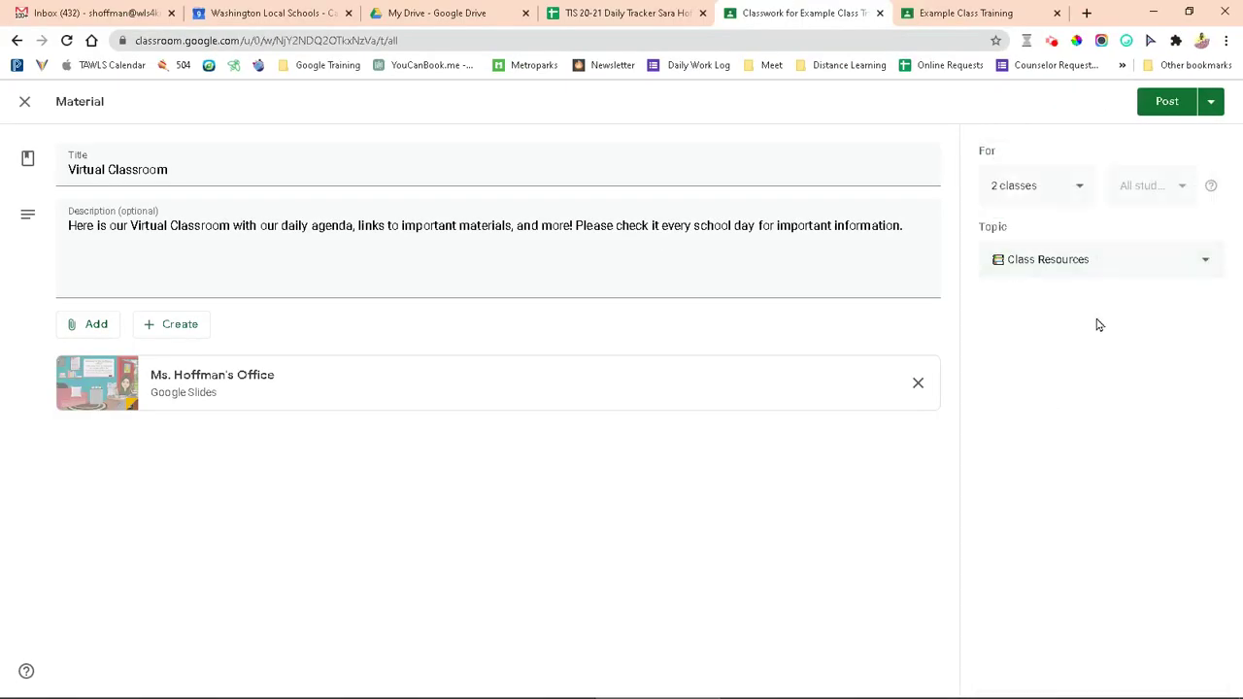
left_click(1165, 109)
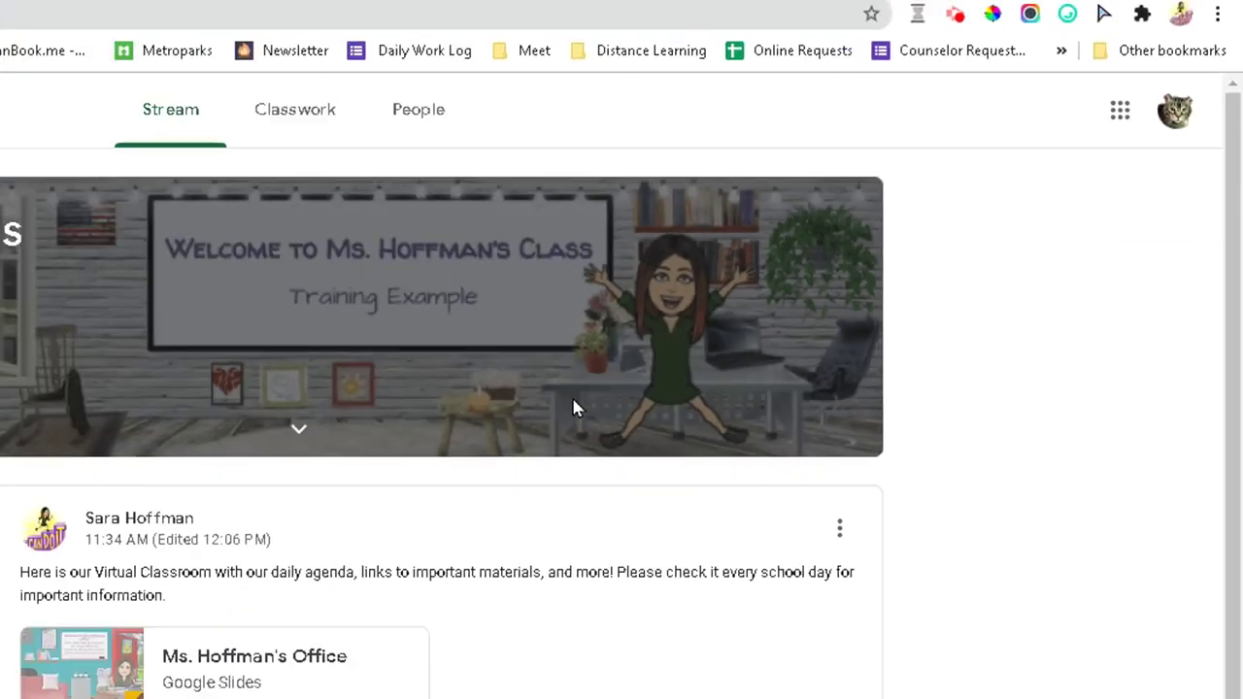
Check the Example Class stream in the student account's view
scroll(764, 349, "down", 2)
scroll(763, 348, "up", 2)
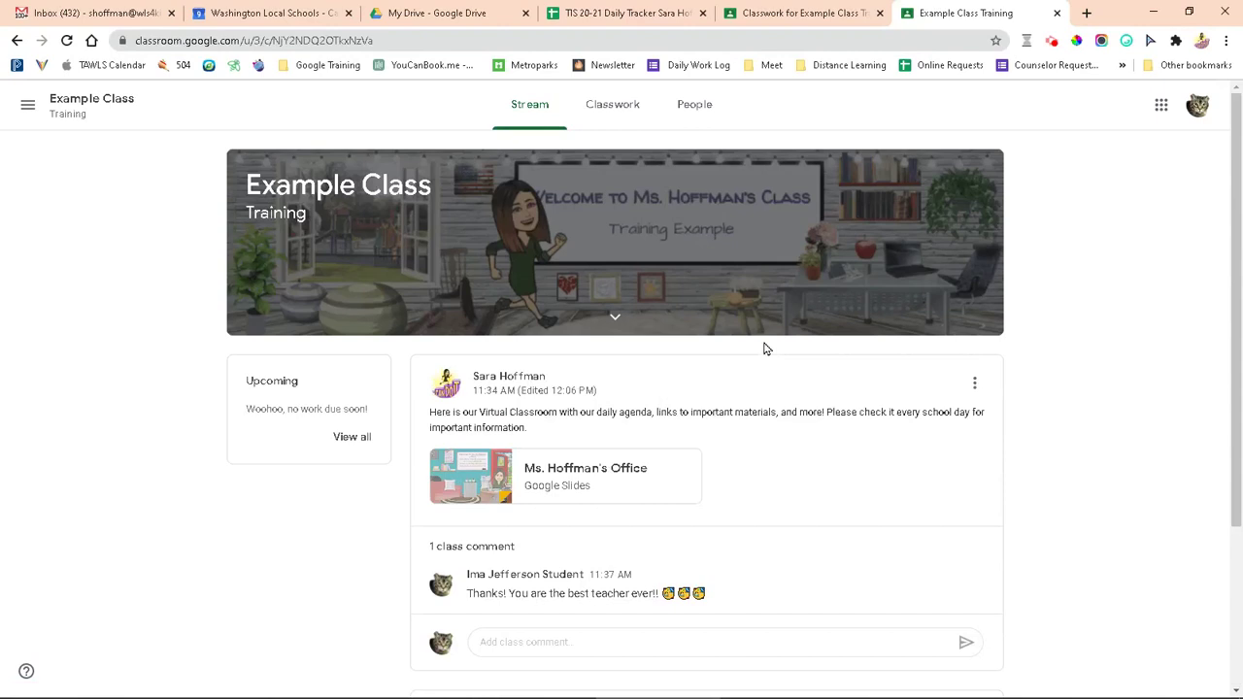
As the student, go to Classroom from the Google apps, open the virtual office slides from the stream post, and inspect their links
left_click(1161, 107)
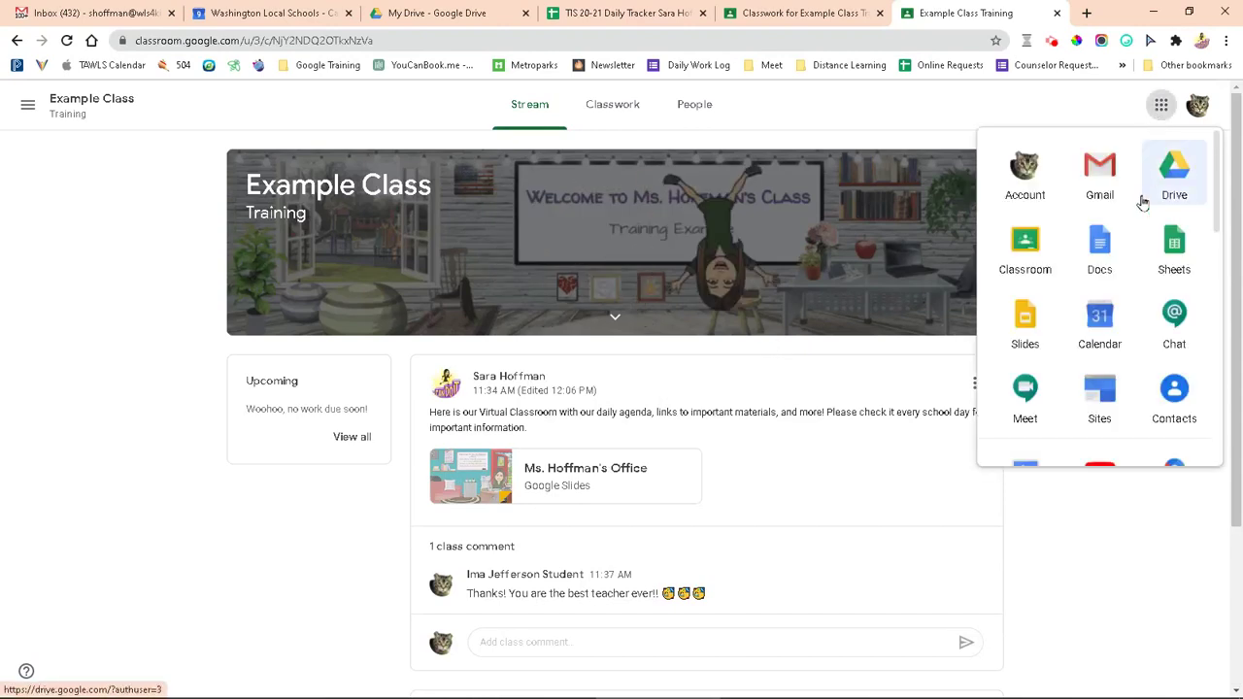
left_click(1022, 254)
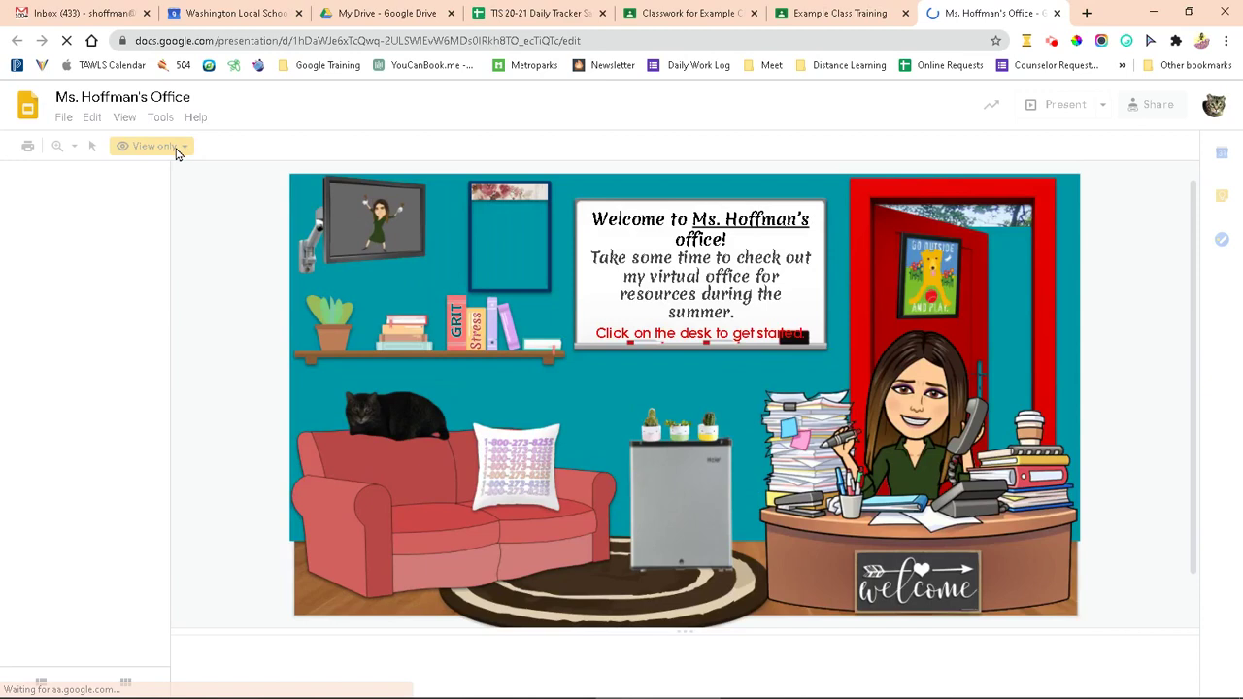
left_click(394, 417)
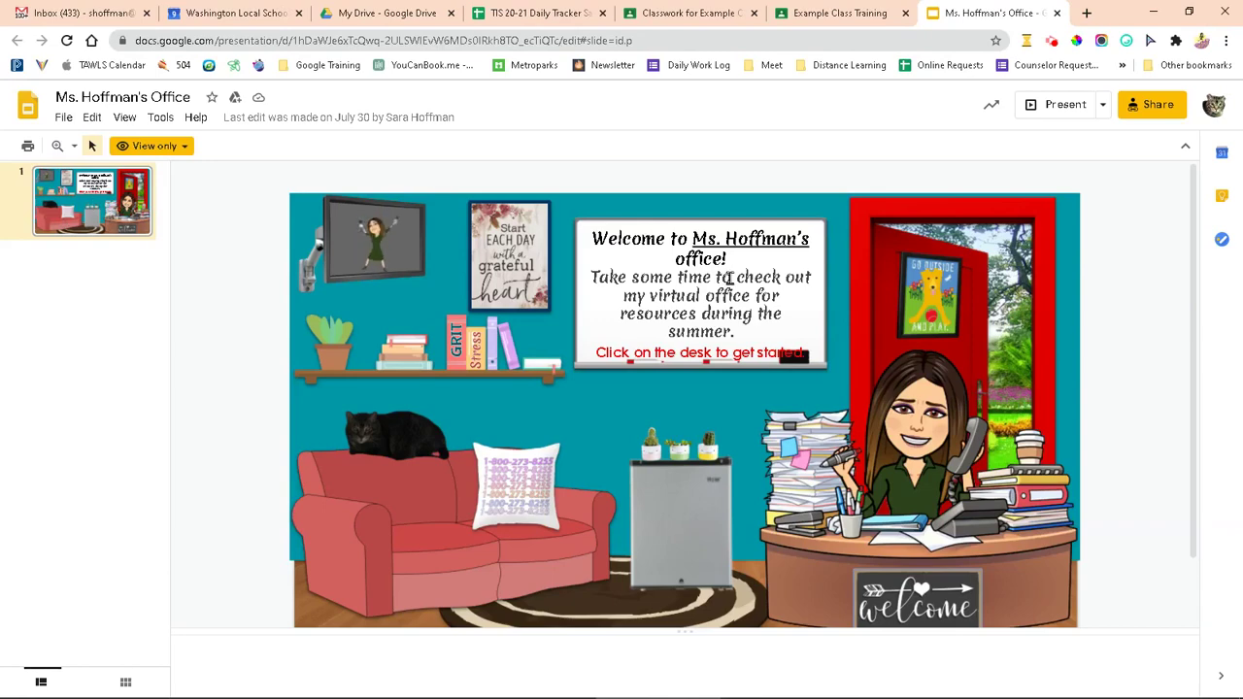
mouse_move(958, 288)
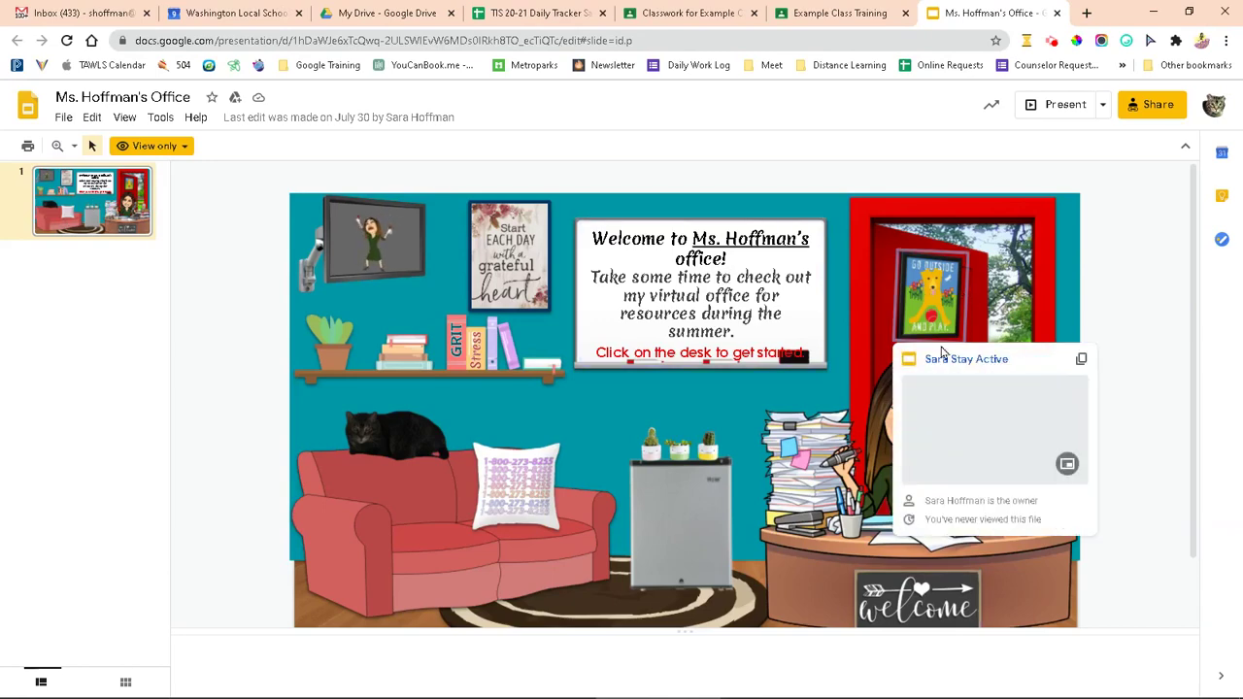
In the student's Classwork, open the slides attached to the Virtual Classroom material and inspect the links on the GRIT book and wall picture
left_click(840, 13)
left_click(611, 104)
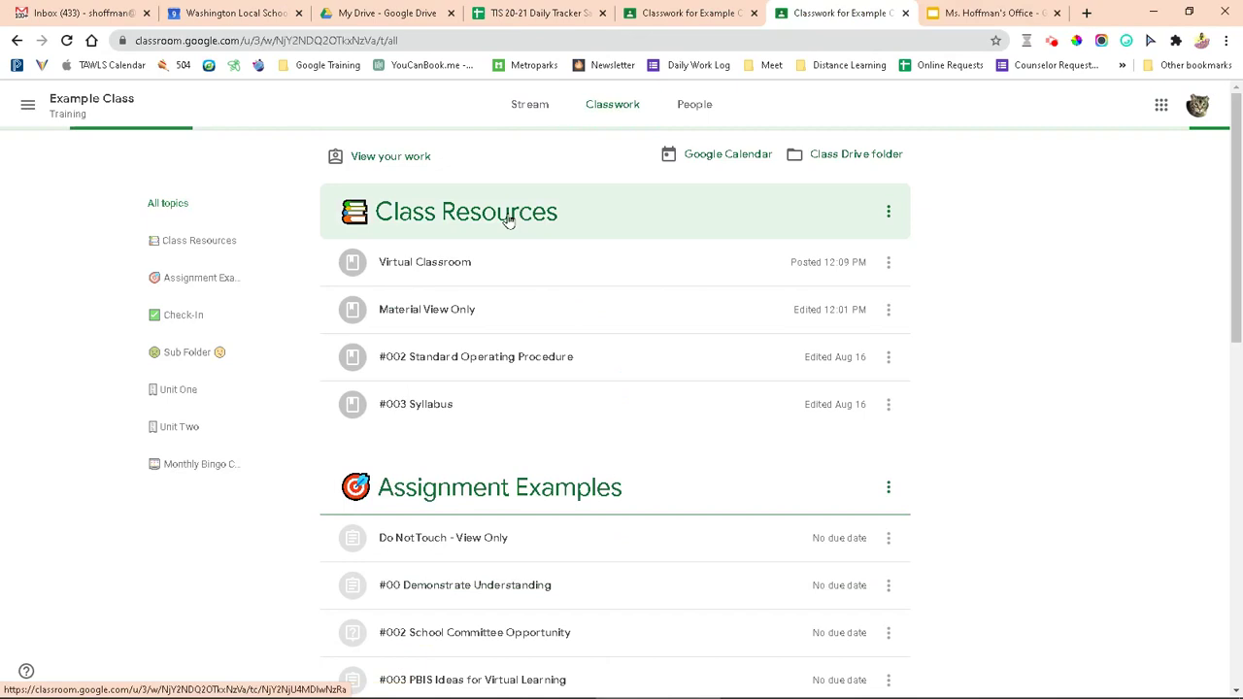
left_click(453, 267)
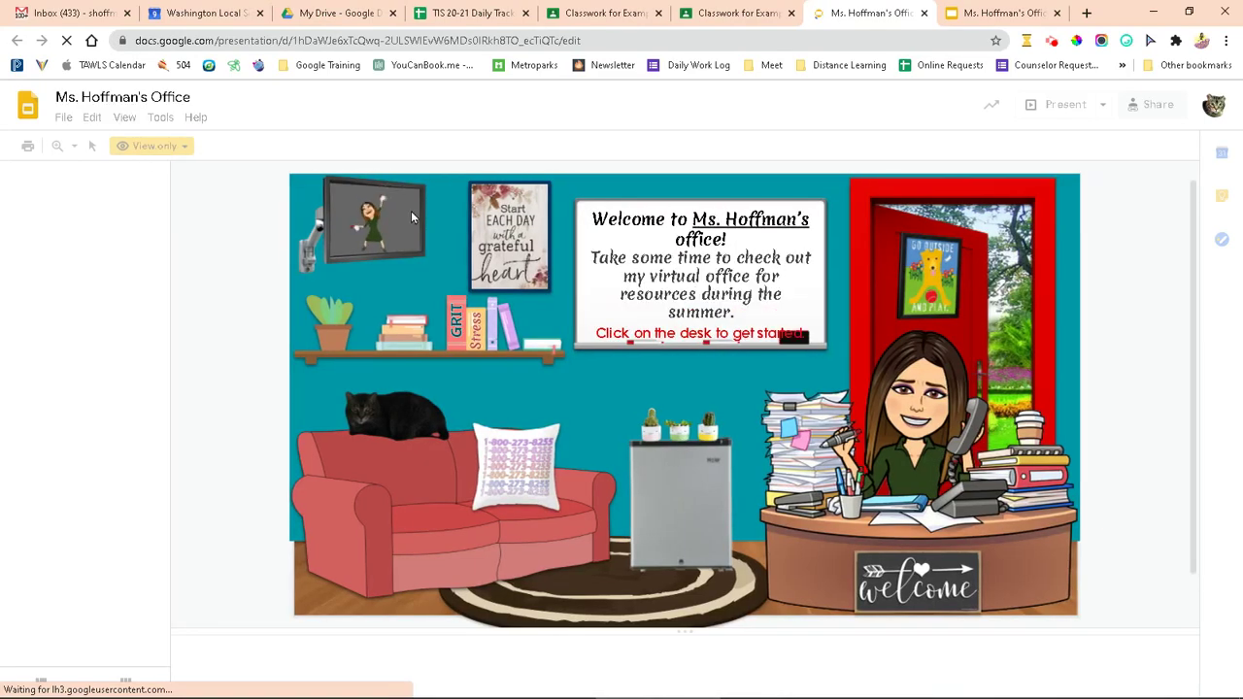
left_click(456, 326)
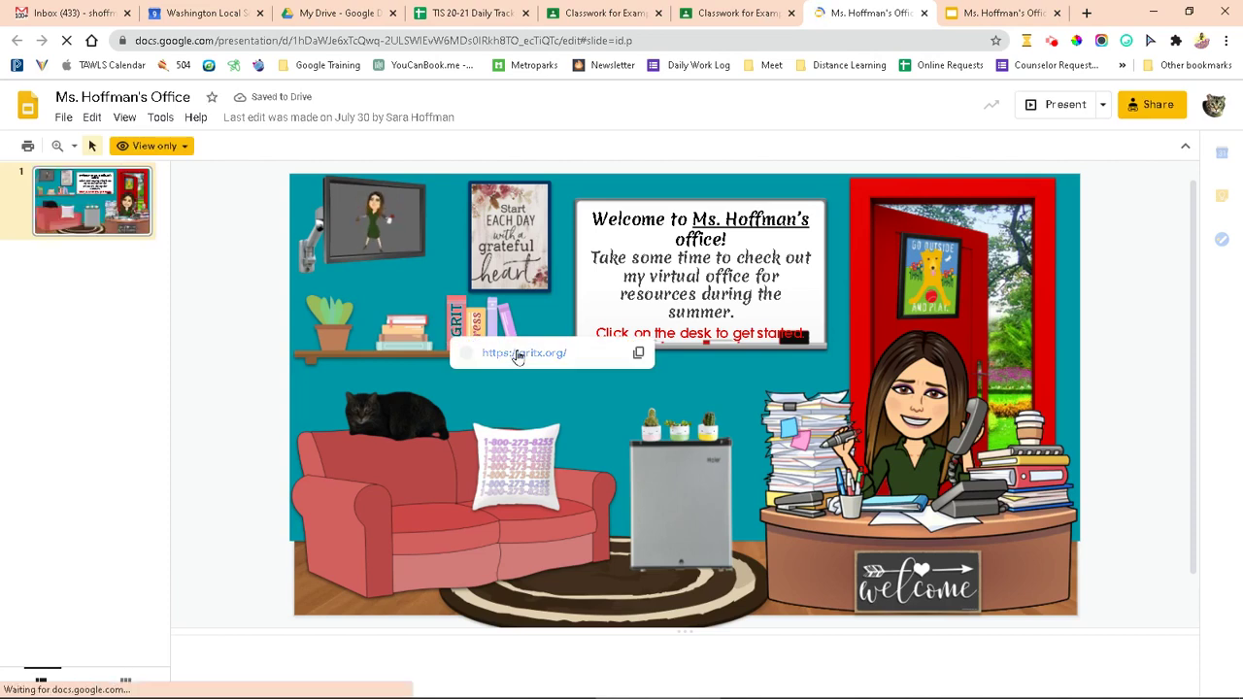
left_click(517, 270)
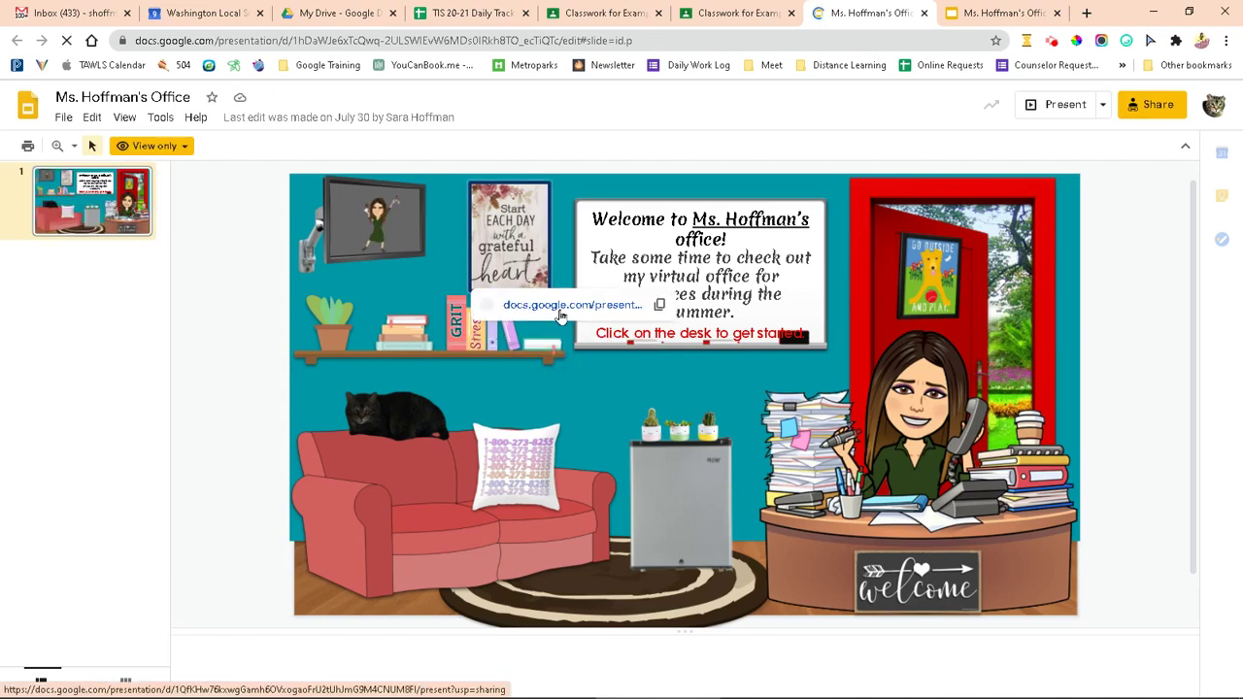
Return to the teacher's view of Example Class and review the virtual classroom post in the Stream and the material in Classwork
left_click(603, 13)
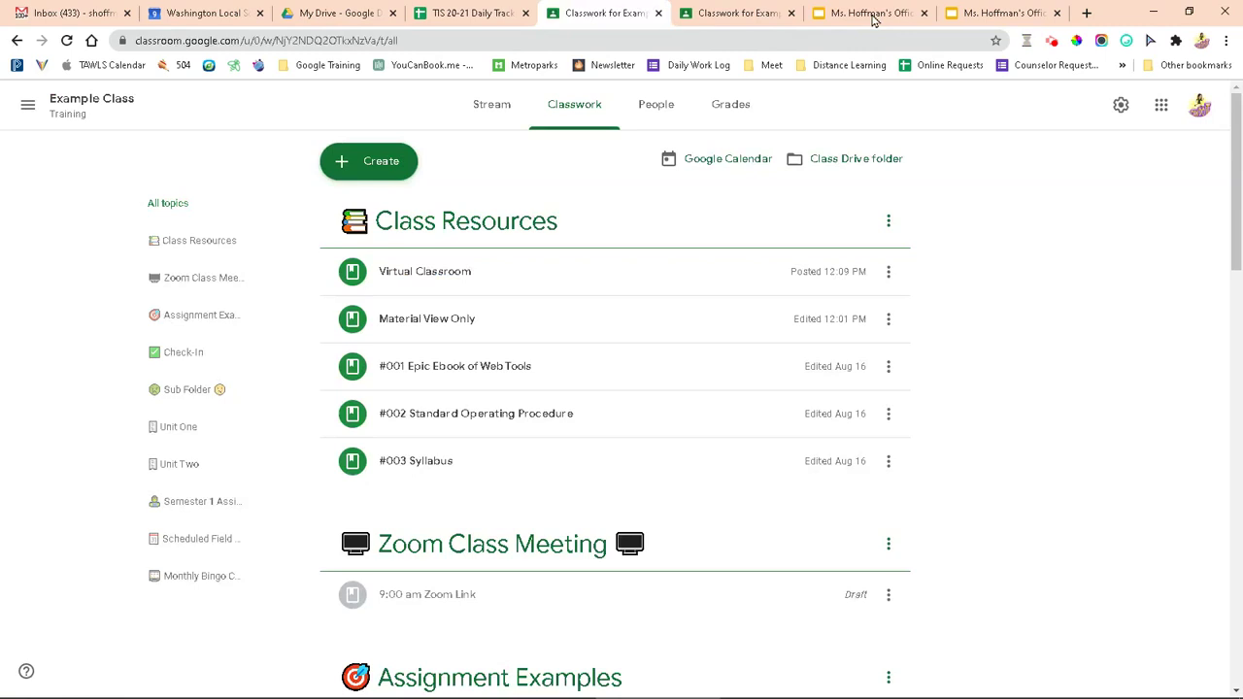
left_click(502, 111)
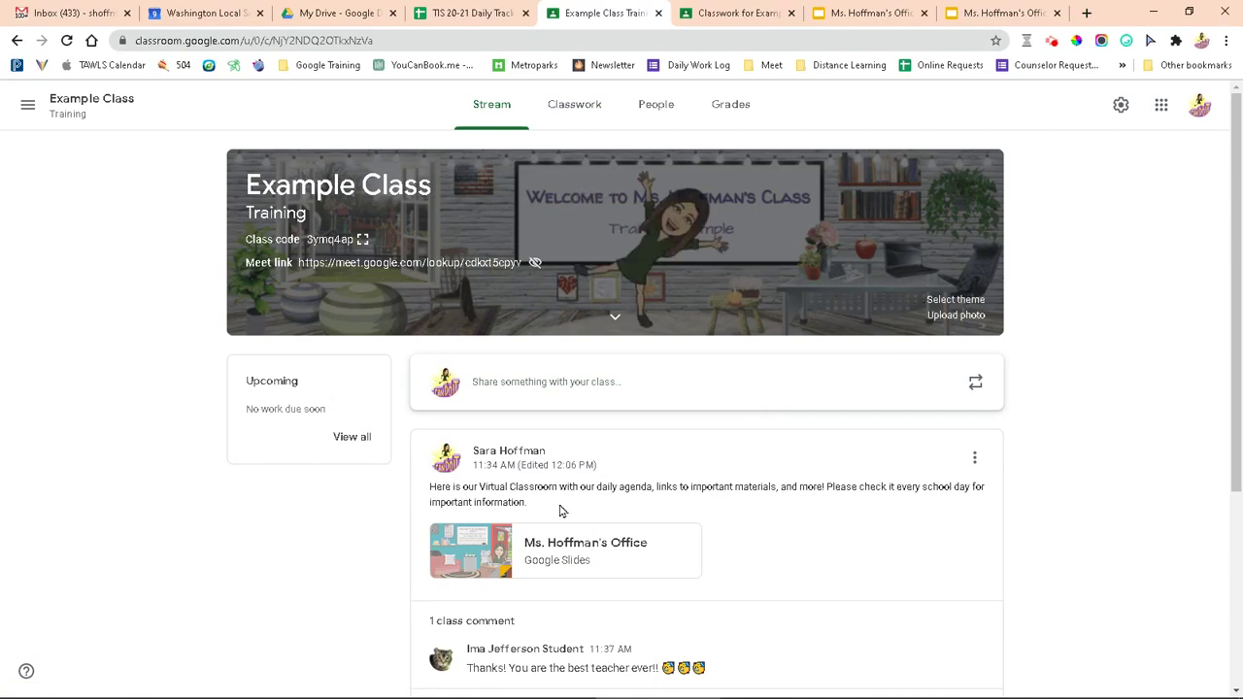
left_click(586, 114)
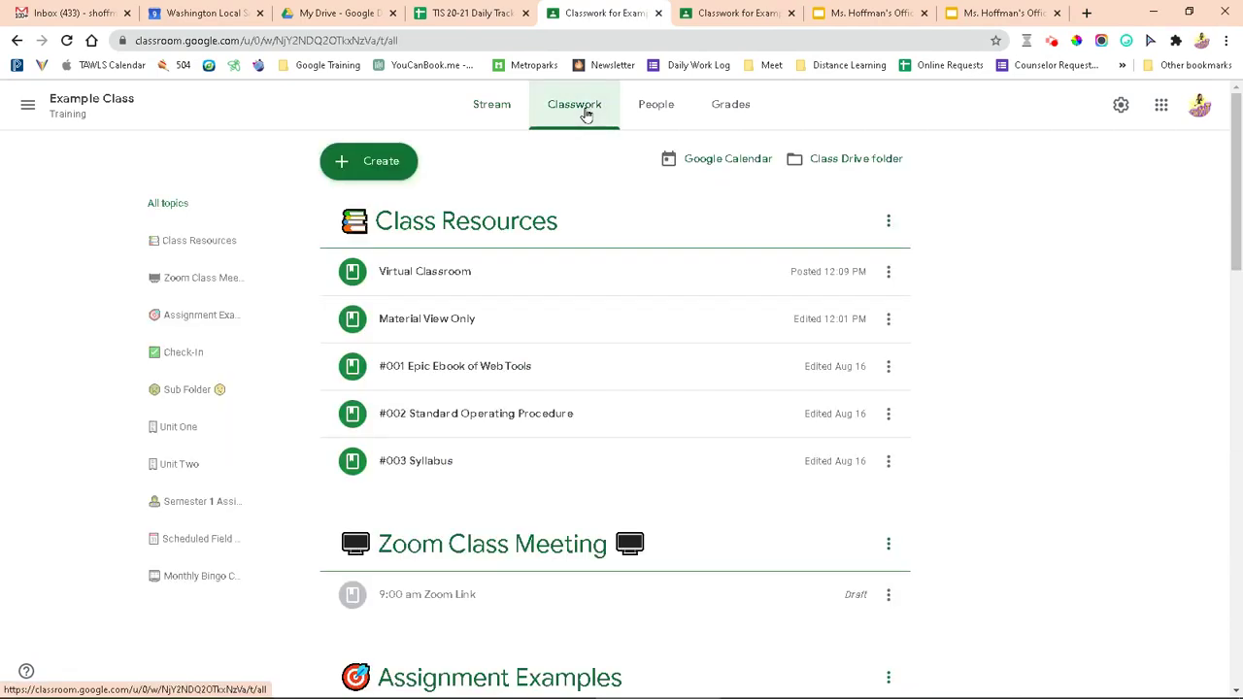